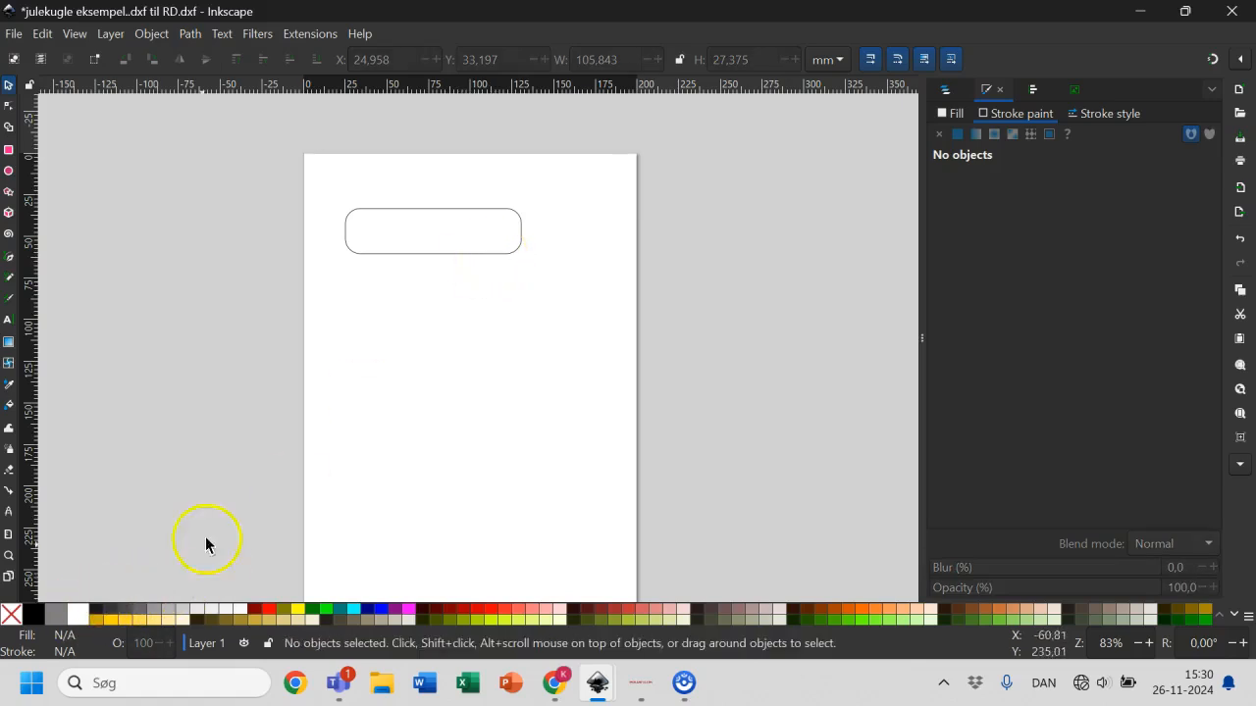
# - Undo the last fill change and set the rounded rectangle's fill to no paint
pyautogui.press('ctrl')
pyautogui.hotkey('ctrl', 'z')
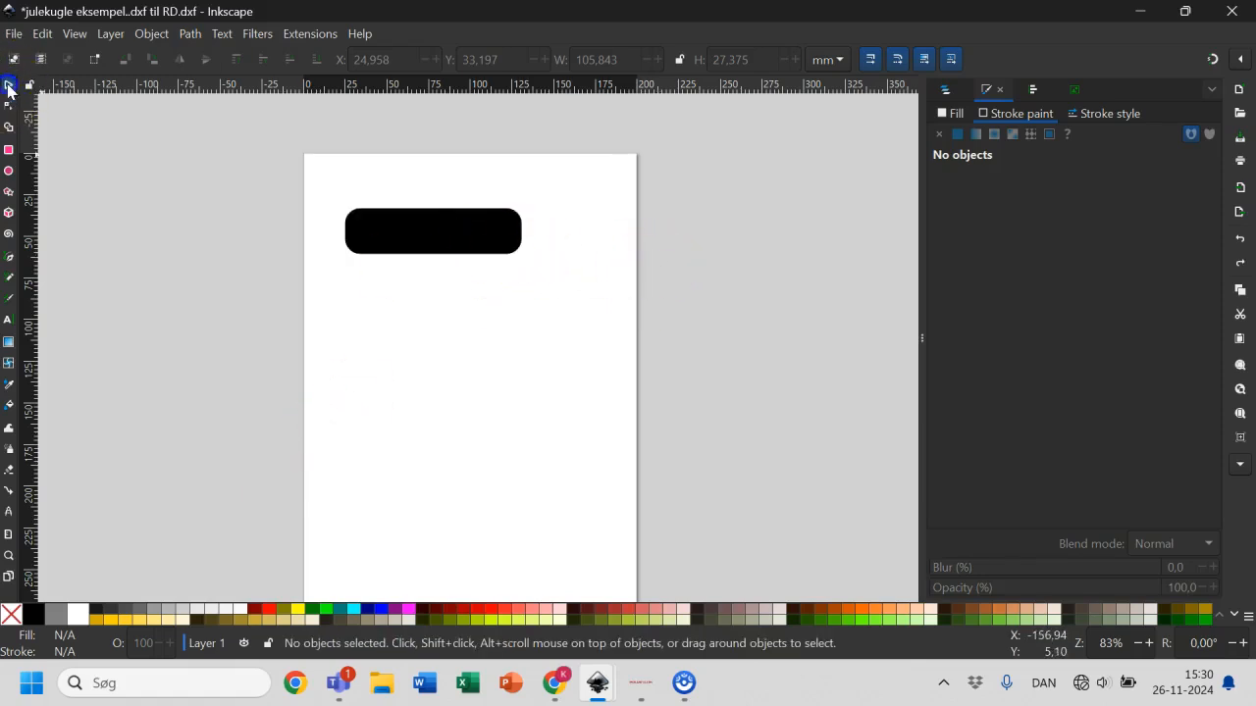
pyautogui.click(444, 219)
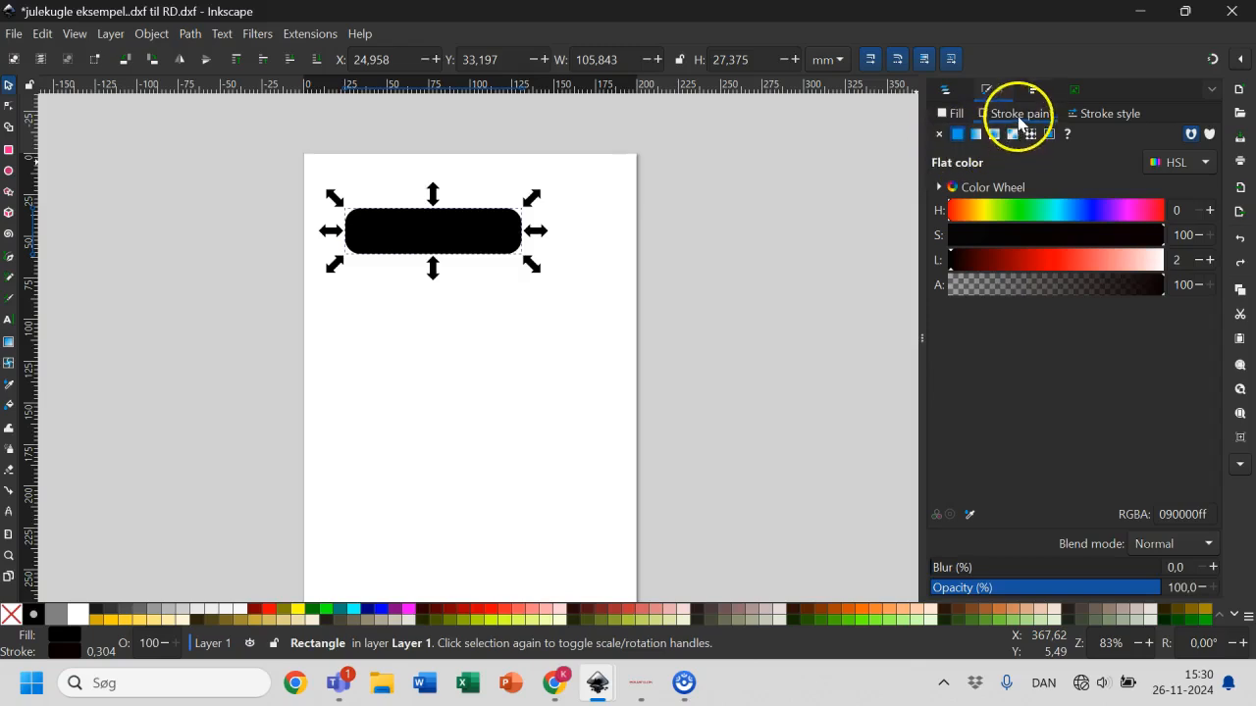
pyautogui.click(948, 113)
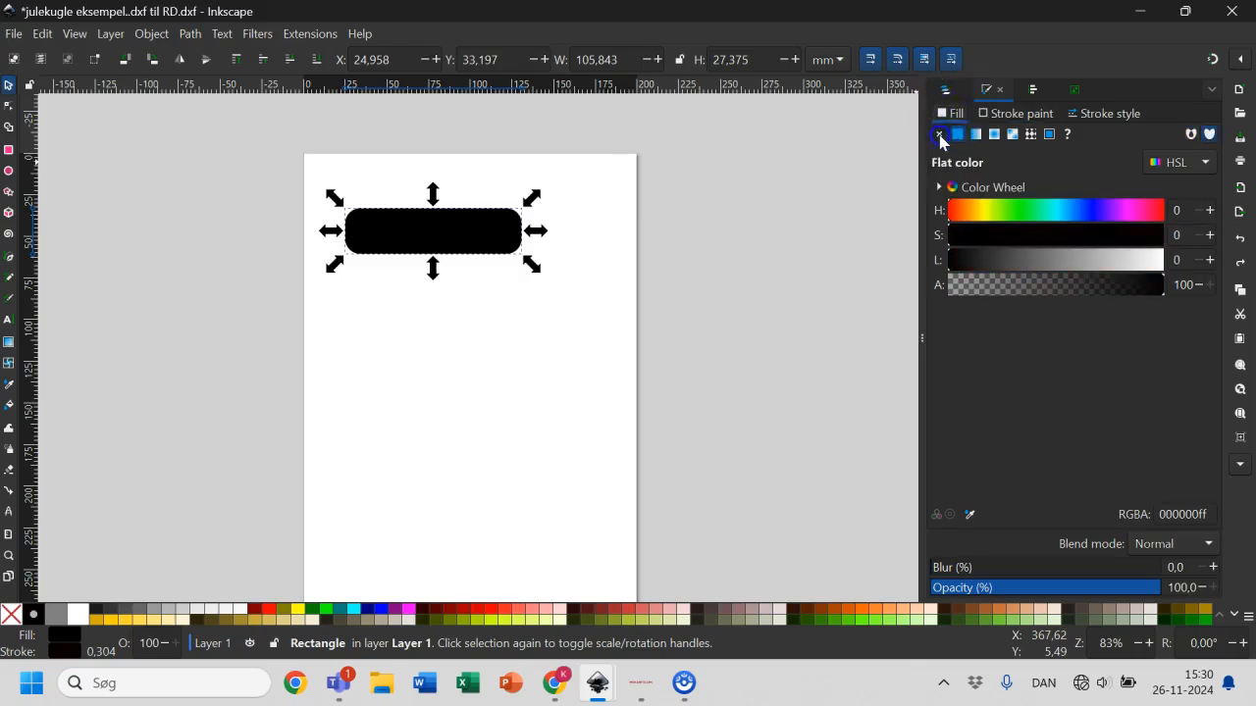
pyautogui.click(940, 137)
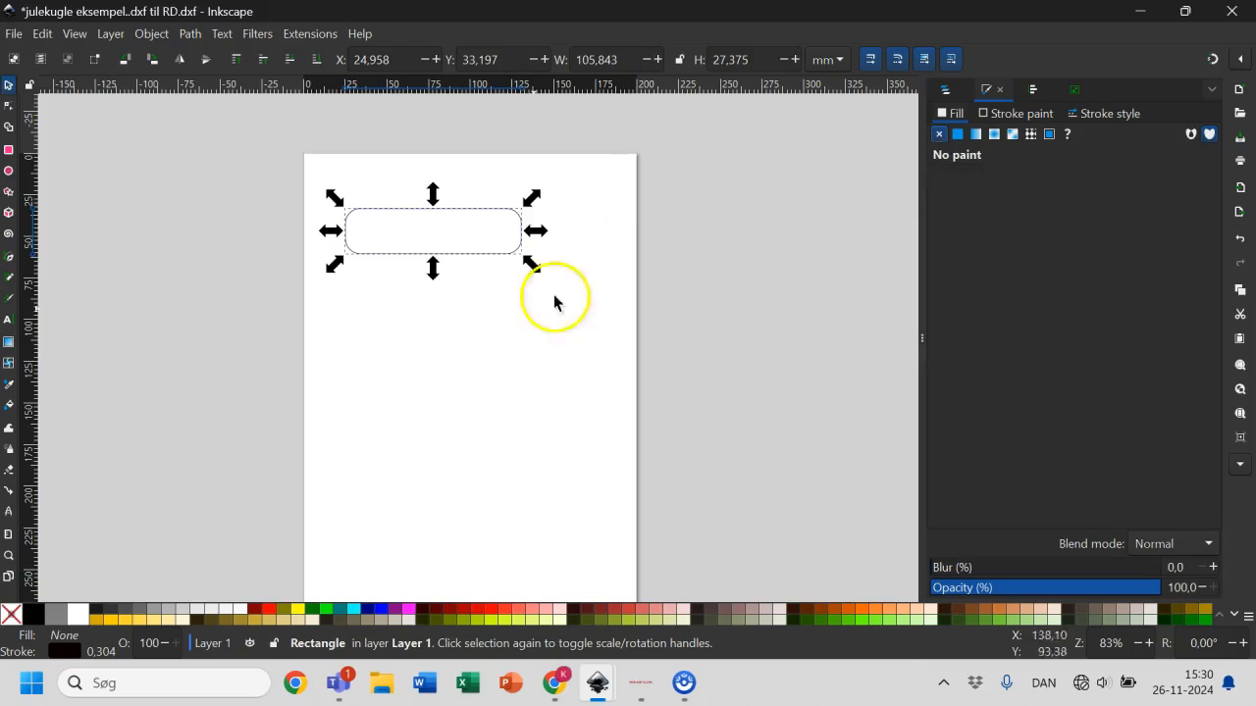
pyautogui.click(440, 308)
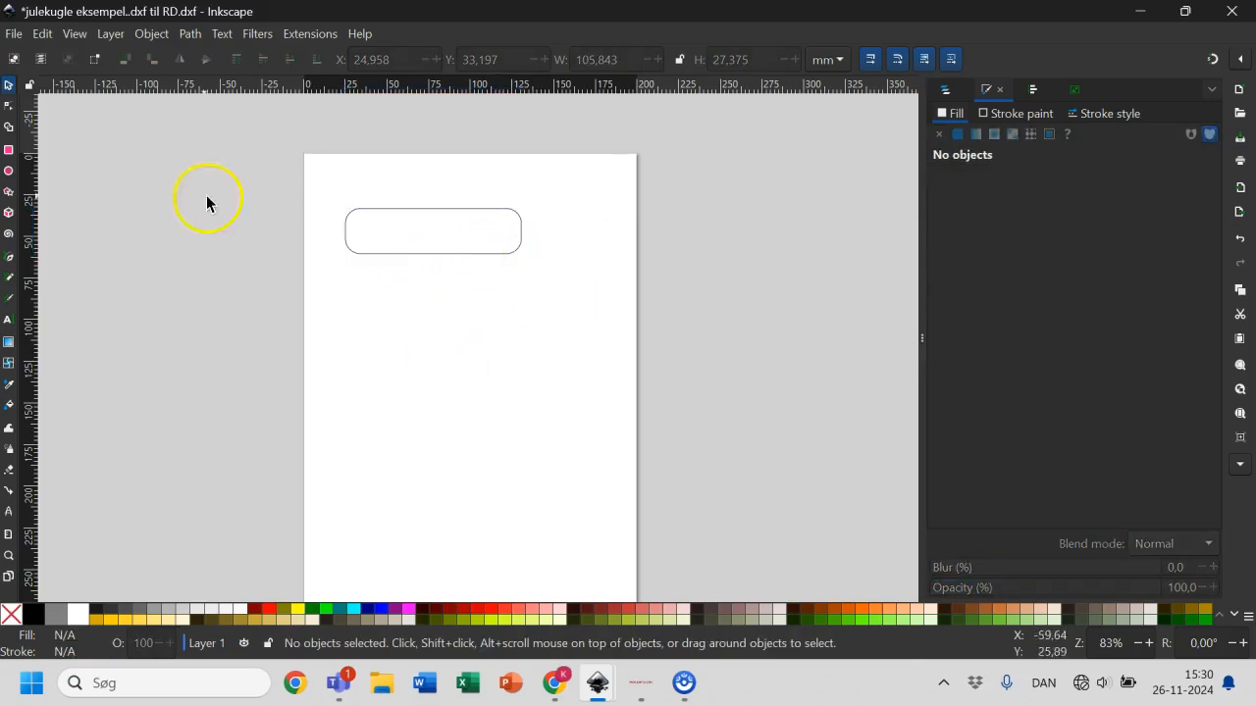
# - Give the rounded rectangle a flat-colour stroke with hue 346 and saturation 98
pyautogui.click(442, 213)
pyautogui.click(1014, 115)
pyautogui.click(956, 134)
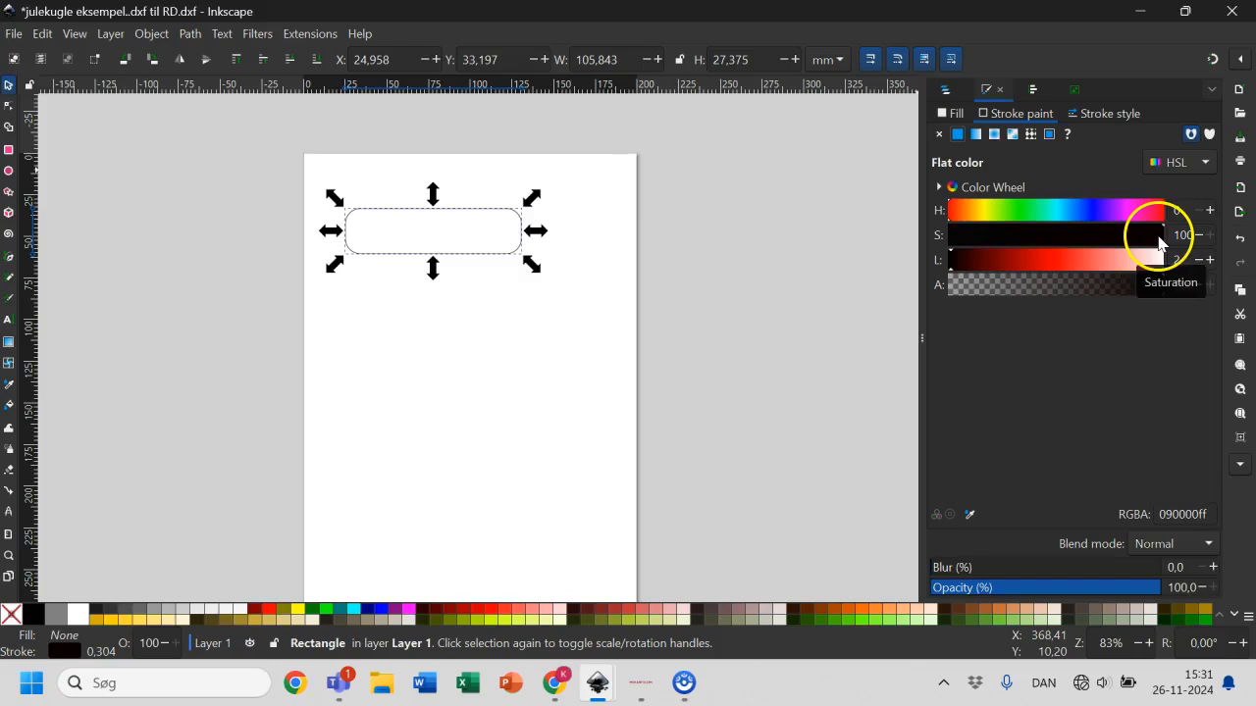
pyautogui.click(1157, 213)
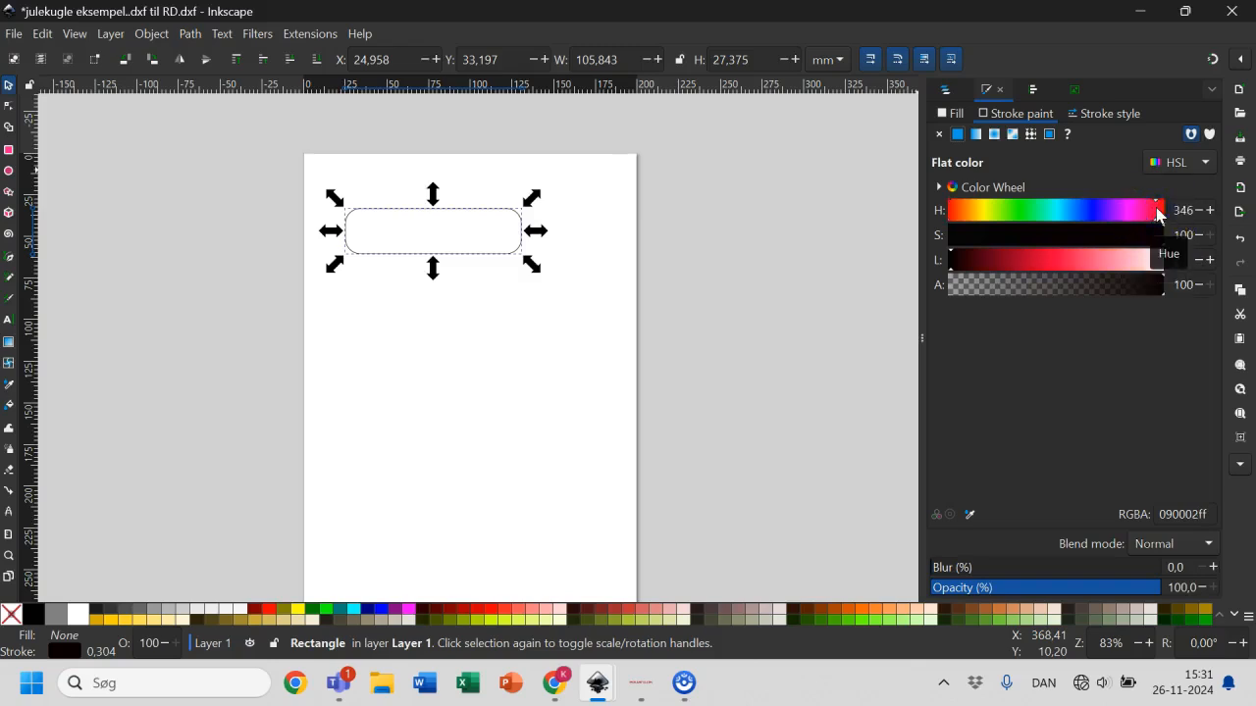
pyautogui.click(1161, 216)
pyautogui.click(1159, 235)
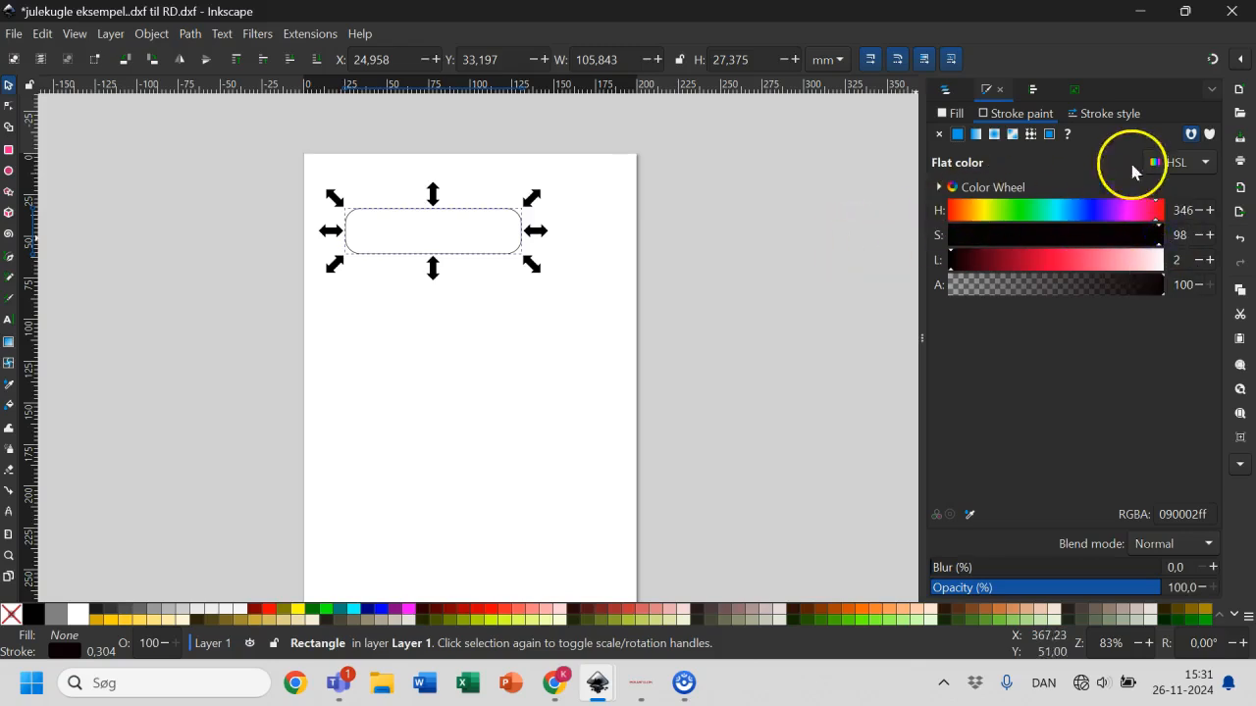
# - Try other stroke widths on the rounded rectangle and return it to 0.304 mm
pyautogui.click(1112, 113)
pyautogui.click(1053, 143)
pyautogui.click(1053, 143)
pyautogui.click(1052, 143)
pyautogui.click(1052, 143)
pyautogui.click(1052, 143)
pyautogui.click(1045, 144)
pyautogui.click(1044, 143)
pyautogui.click(1046, 143)
pyautogui.click(1045, 143)
pyautogui.click(1045, 144)
pyautogui.click(1046, 144)
pyautogui.click(1046, 143)
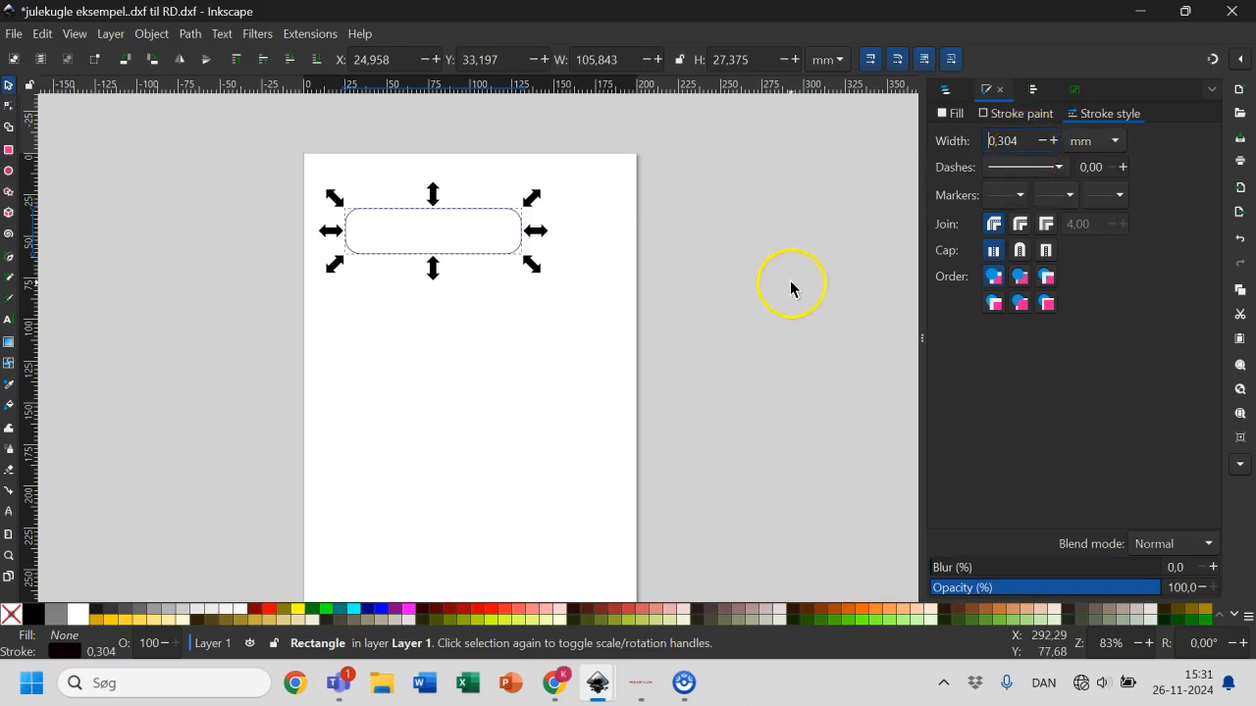
pyautogui.click(438, 330)
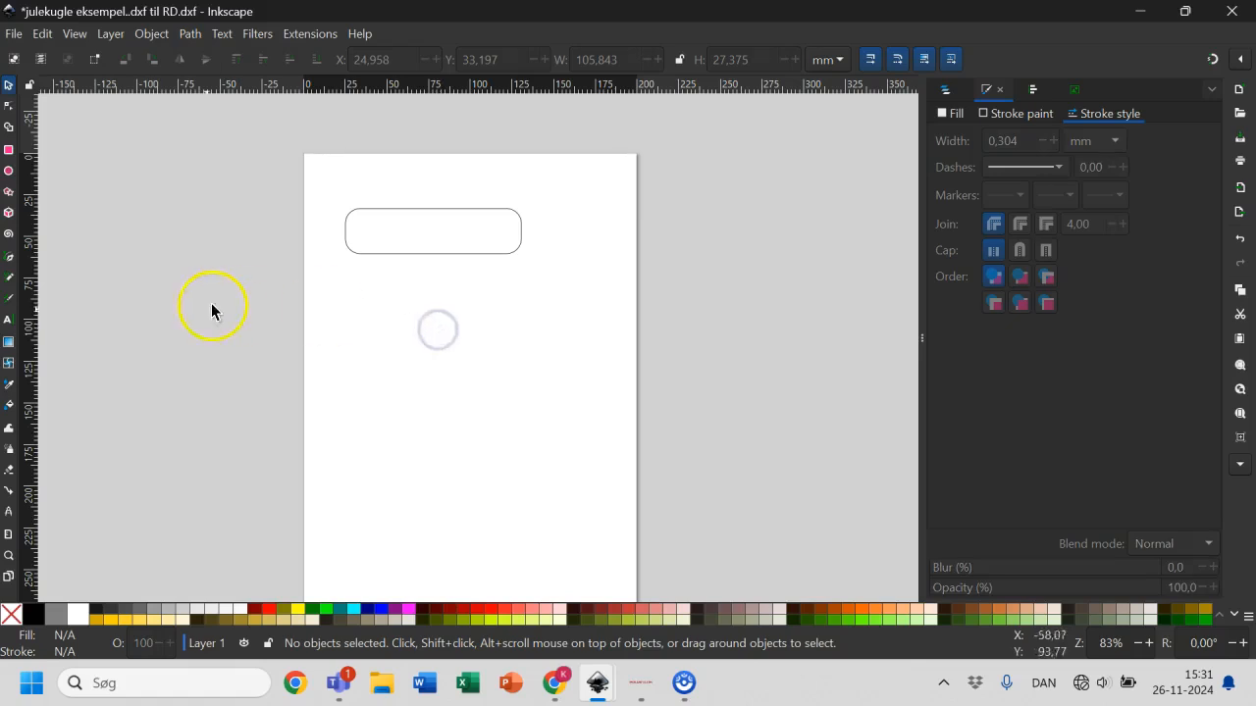
# - Delete the rounded rectangle and draw a sharp-cornered rectangle about 133 by 30 mm near the page's upper edge
pyautogui.moveTo(340, 187); pyautogui.dragTo(625, 336)
pyautogui.press('Delete')
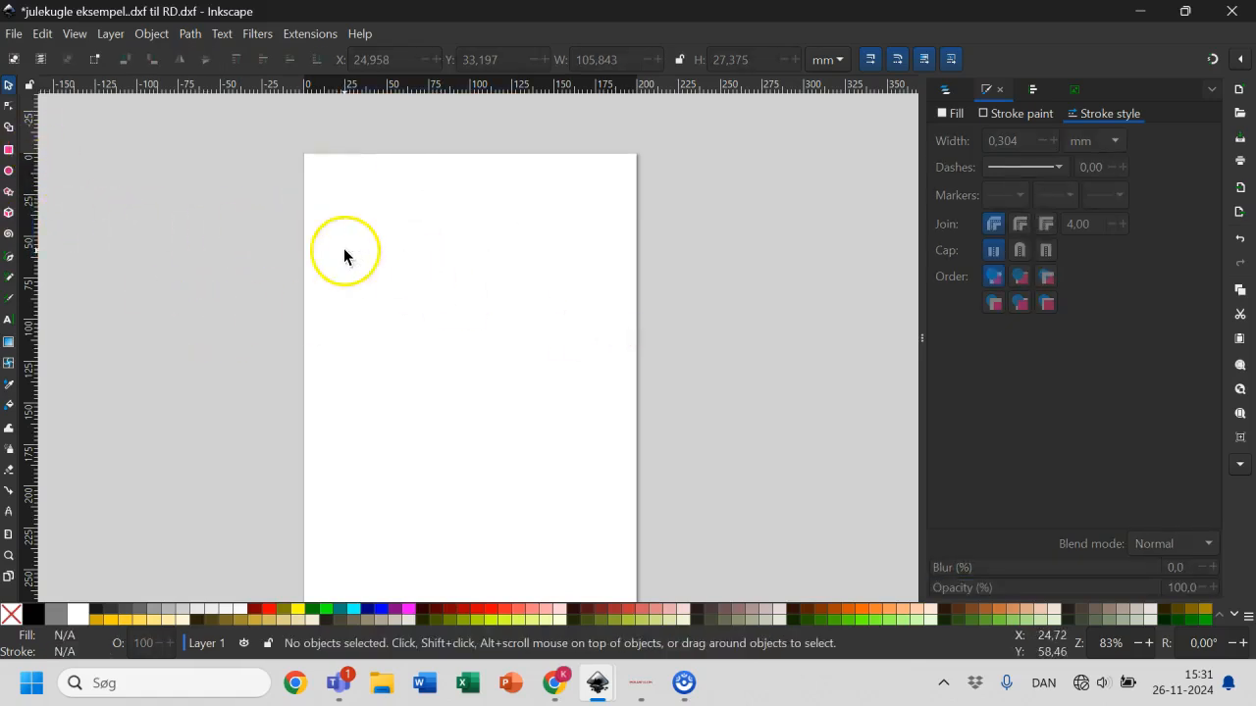
pyautogui.click(9, 150)
pyautogui.moveTo(338, 203); pyautogui.dragTo(560, 253)
pyautogui.click(575, 58)
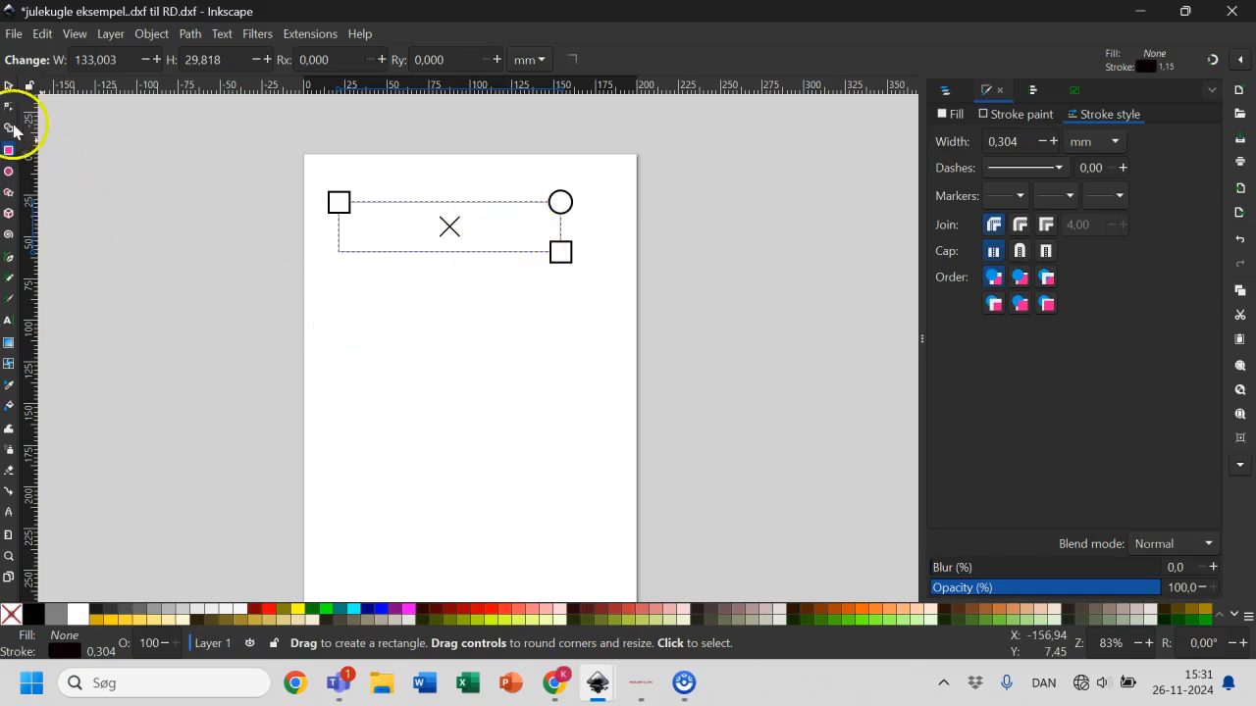
pyautogui.click(9, 87)
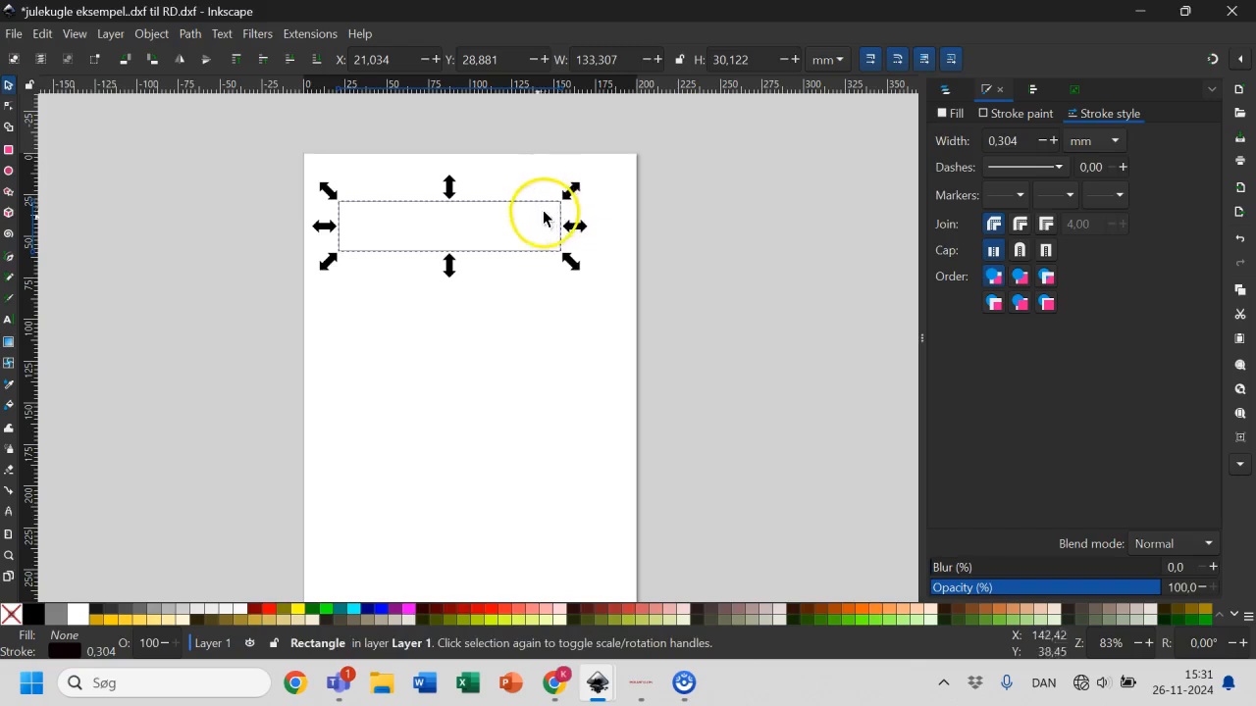
pyautogui.click(498, 258)
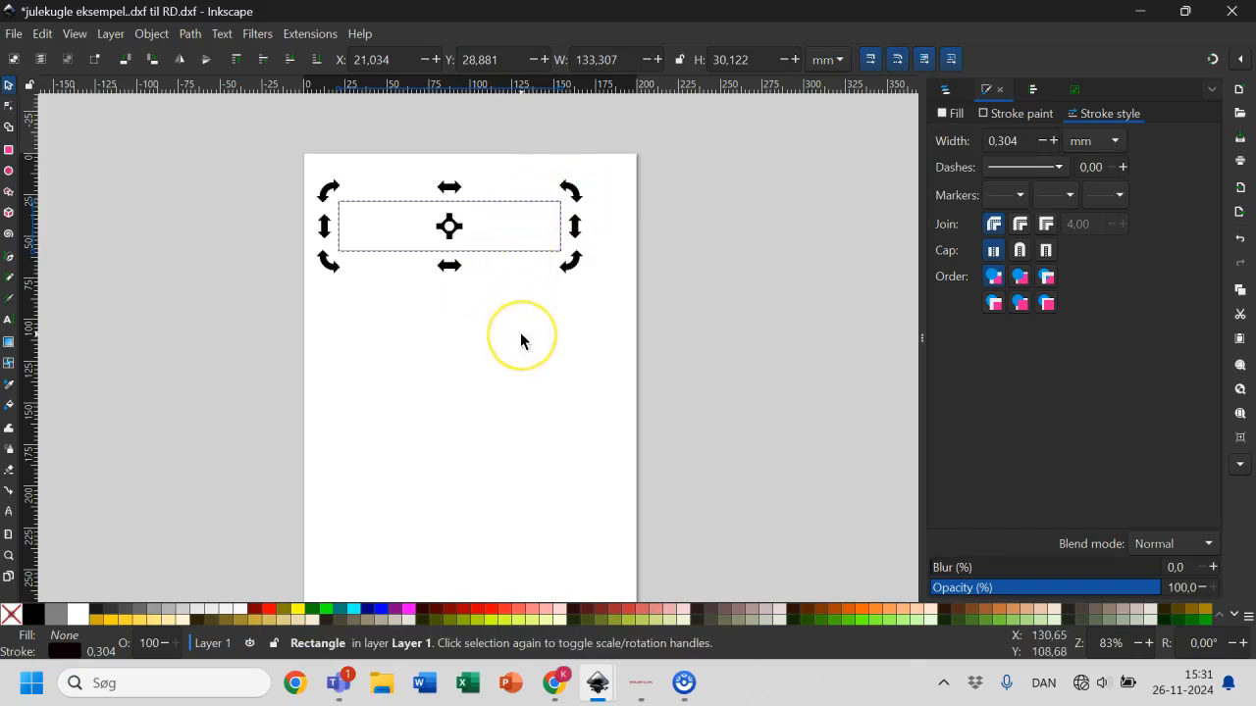
# - Draw a second rectangle about 155 by 36 mm below the first and round its corners to about 15.3 mm
pyautogui.click(9, 150)
pyautogui.moveTo(352, 295); pyautogui.dragTo(609, 356)
pyautogui.moveTo(609, 295); pyautogui.dragTo(605, 327)
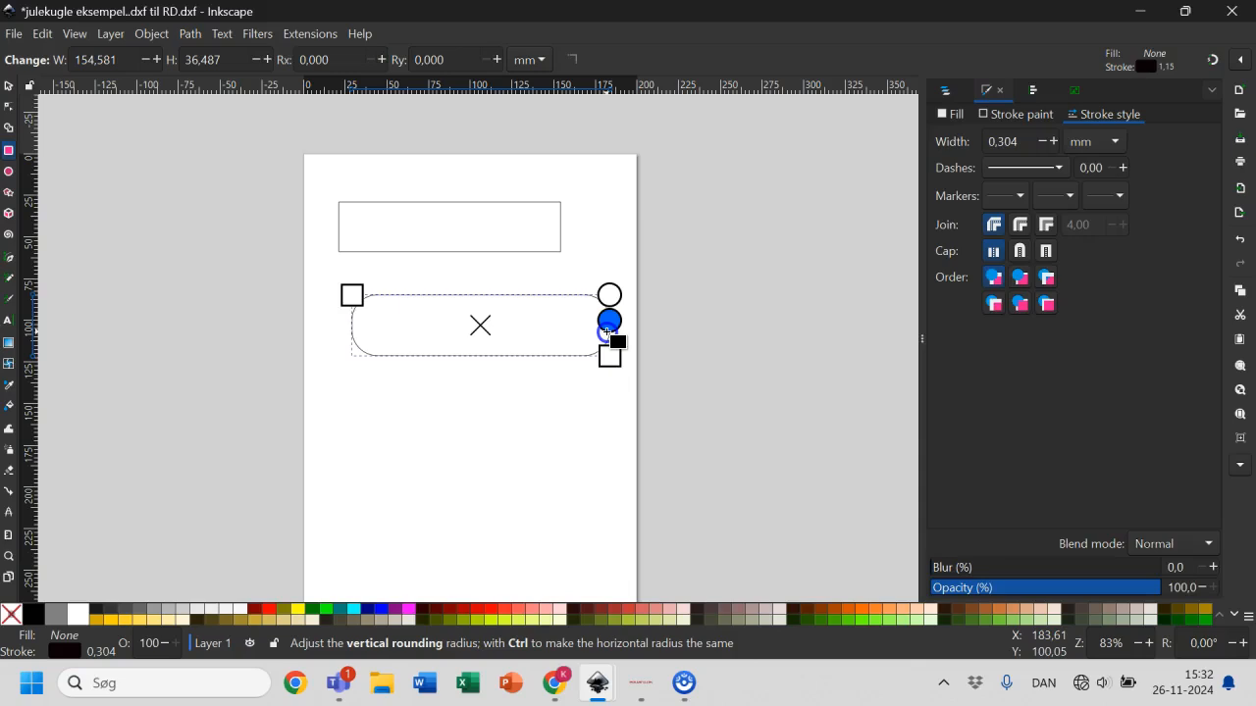
pyautogui.moveTo(607, 331); pyautogui.dragTo(607, 331)
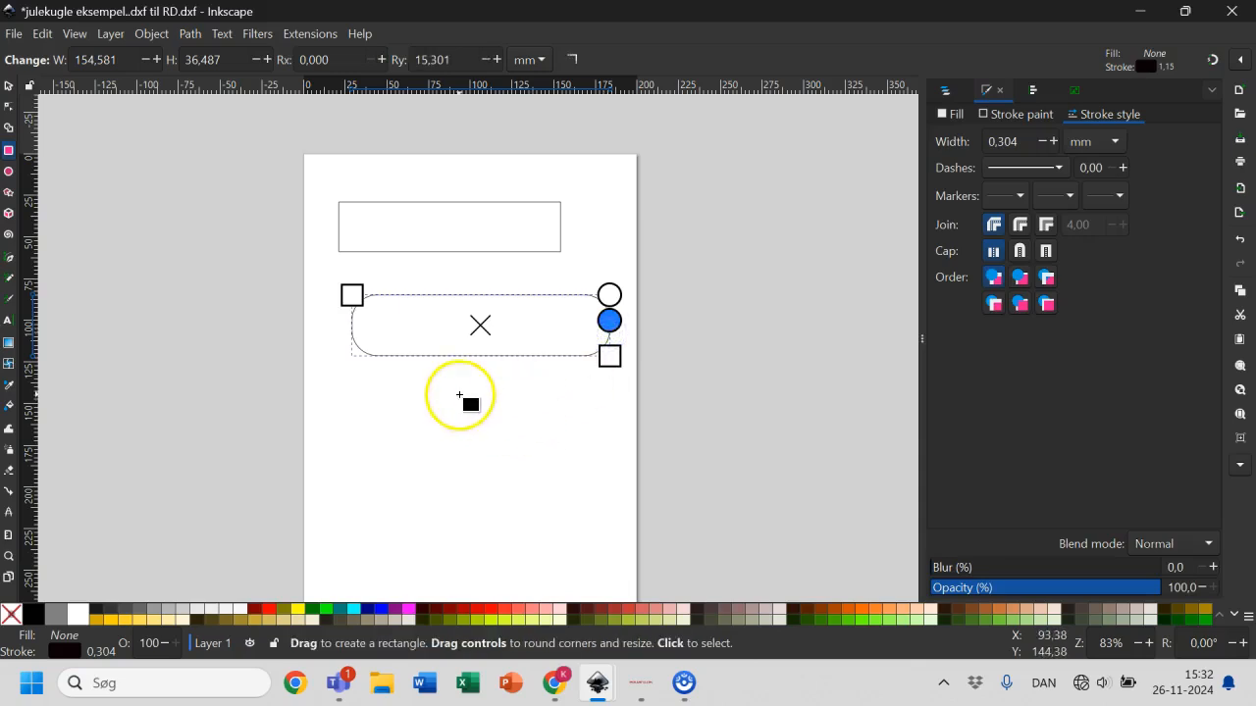
pyautogui.click(9, 86)
pyautogui.click(454, 439)
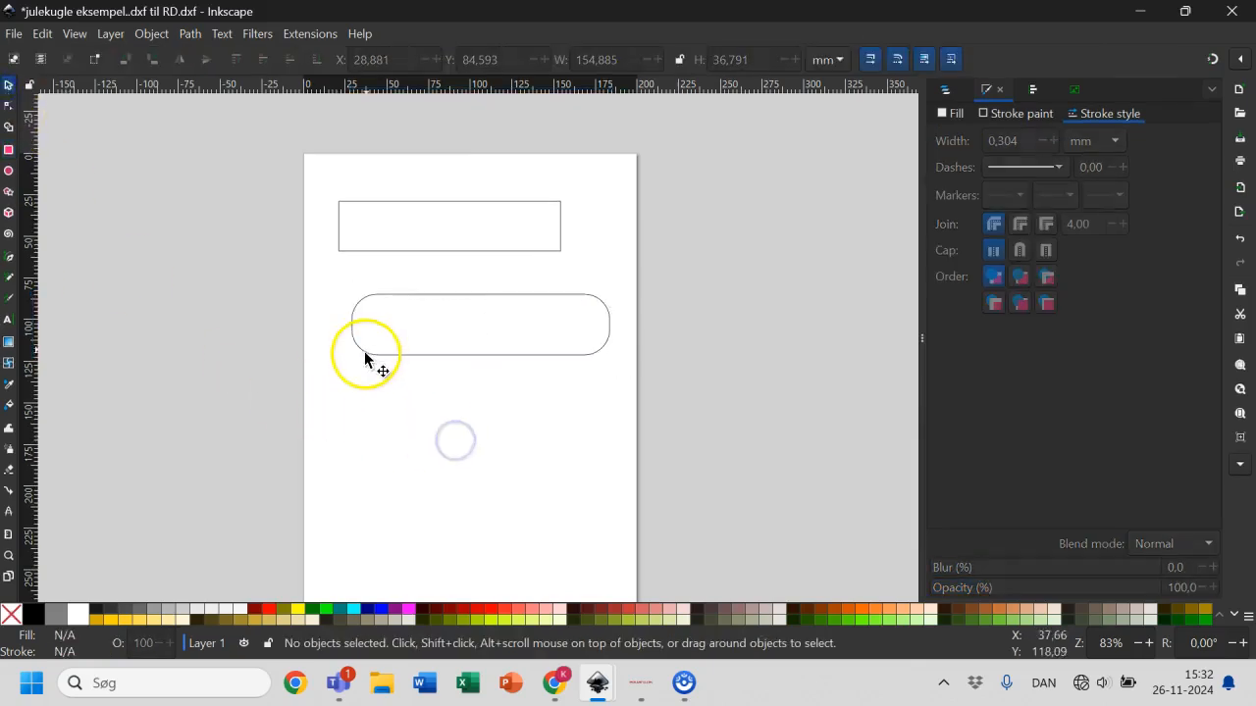
# - Draw three ellipses below the rounded rectangle: one with radii about 29 by 26 mm, a small flat one, and a near-circle about 36 mm wide
pyautogui.click(11, 173)
pyautogui.moveTo(393, 405); pyautogui.dragTo(490, 492)
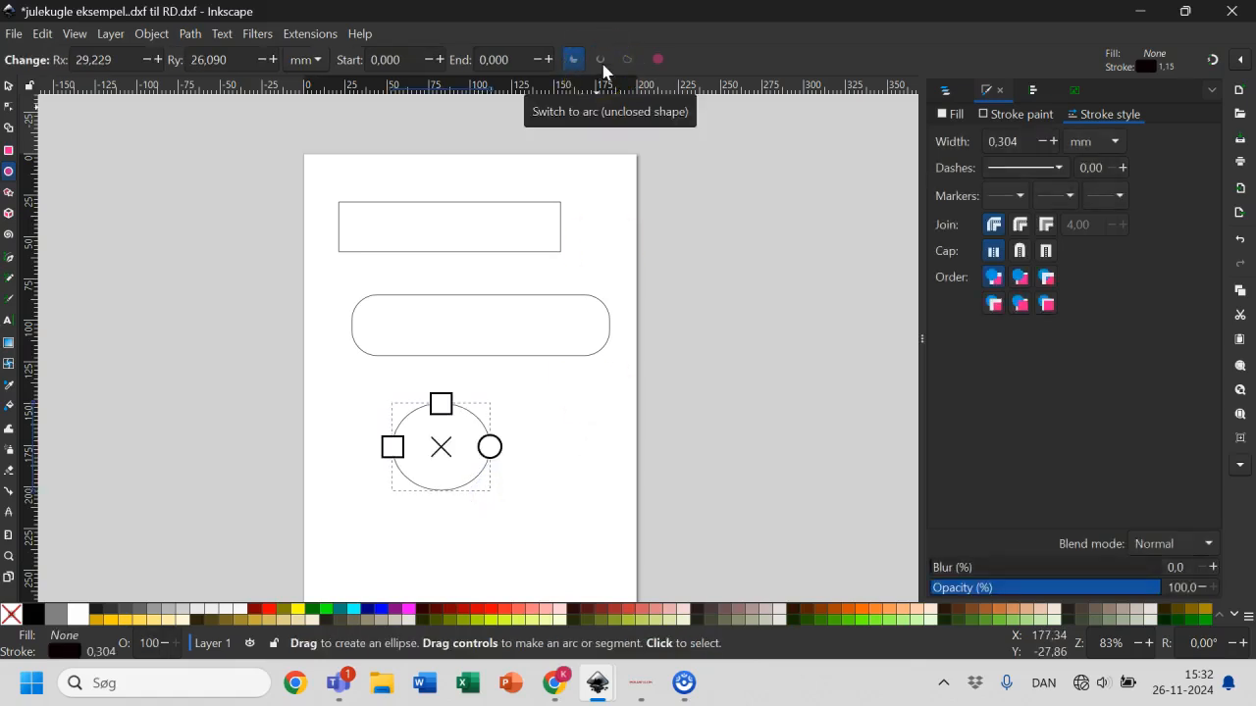
pyautogui.moveTo(544, 422)
pyautogui.mouseDown()
pyautogui.moveTo(602, 474)
pyautogui.moveTo(569, 423)
pyautogui.mouseUp()
pyautogui.click(575, 58)
pyautogui.click(657, 60)
pyautogui.moveTo(328, 390); pyautogui.dragTo(389, 448)
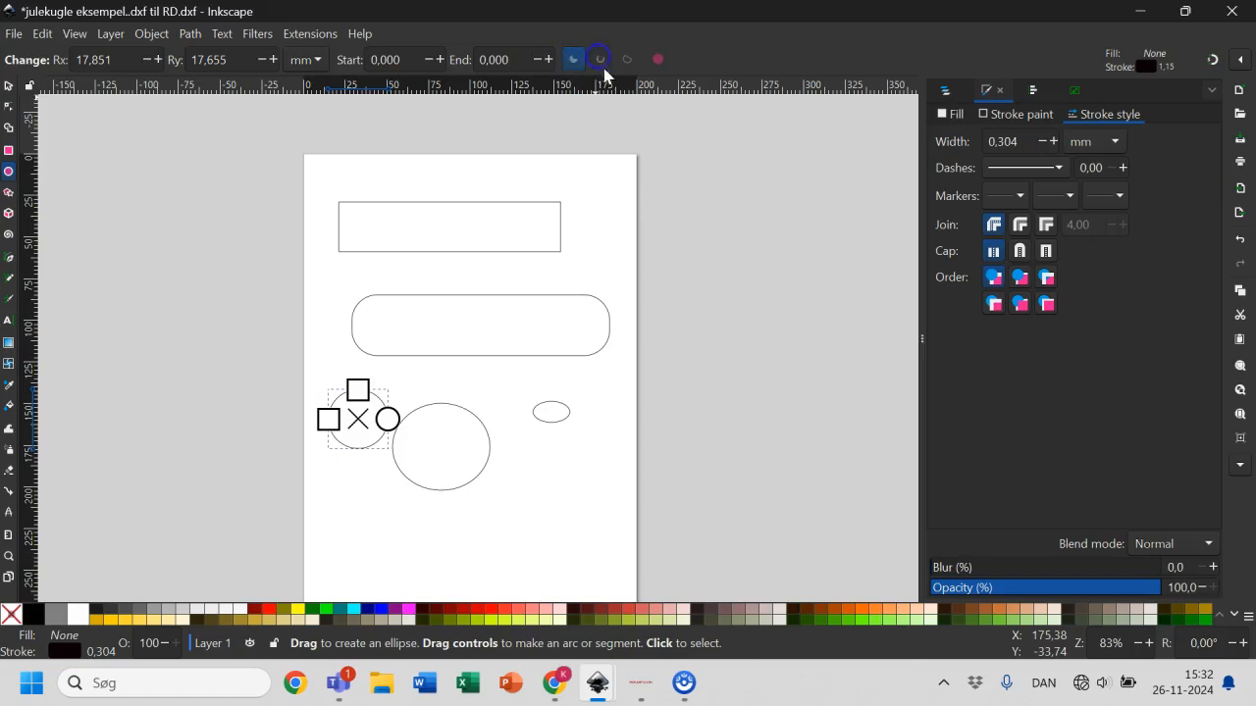
pyautogui.click(11, 87)
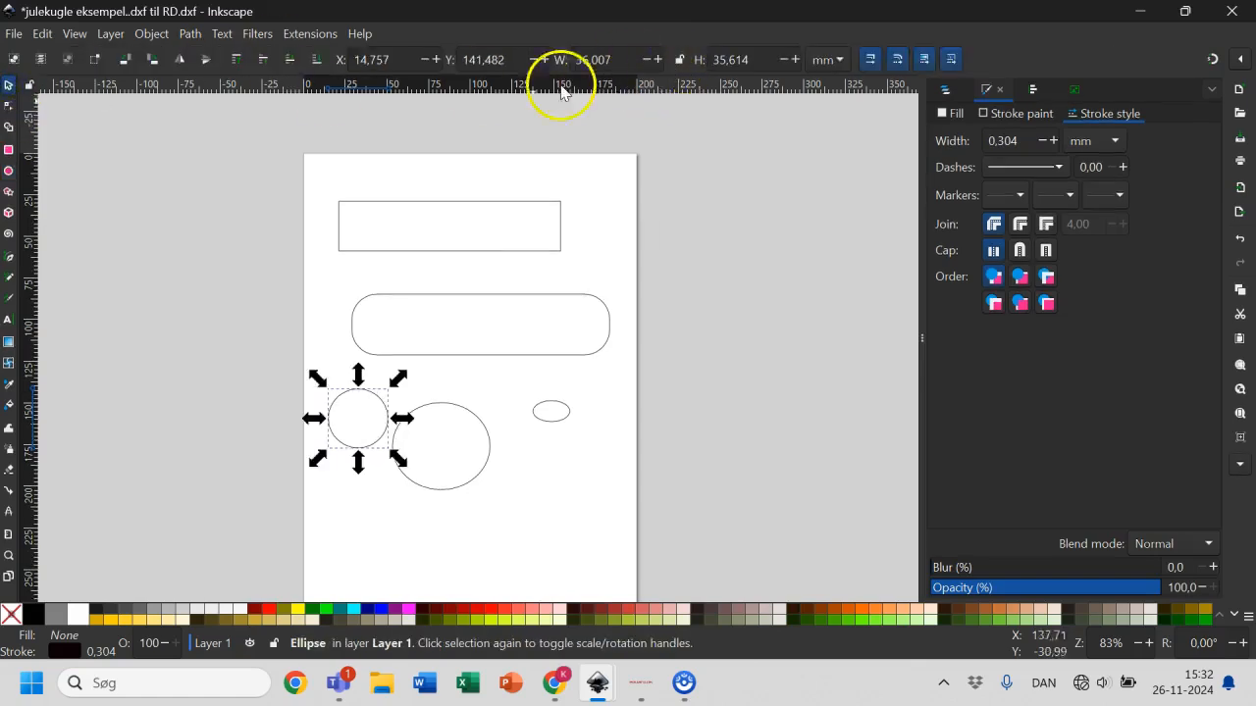
pyautogui.click(371, 402)
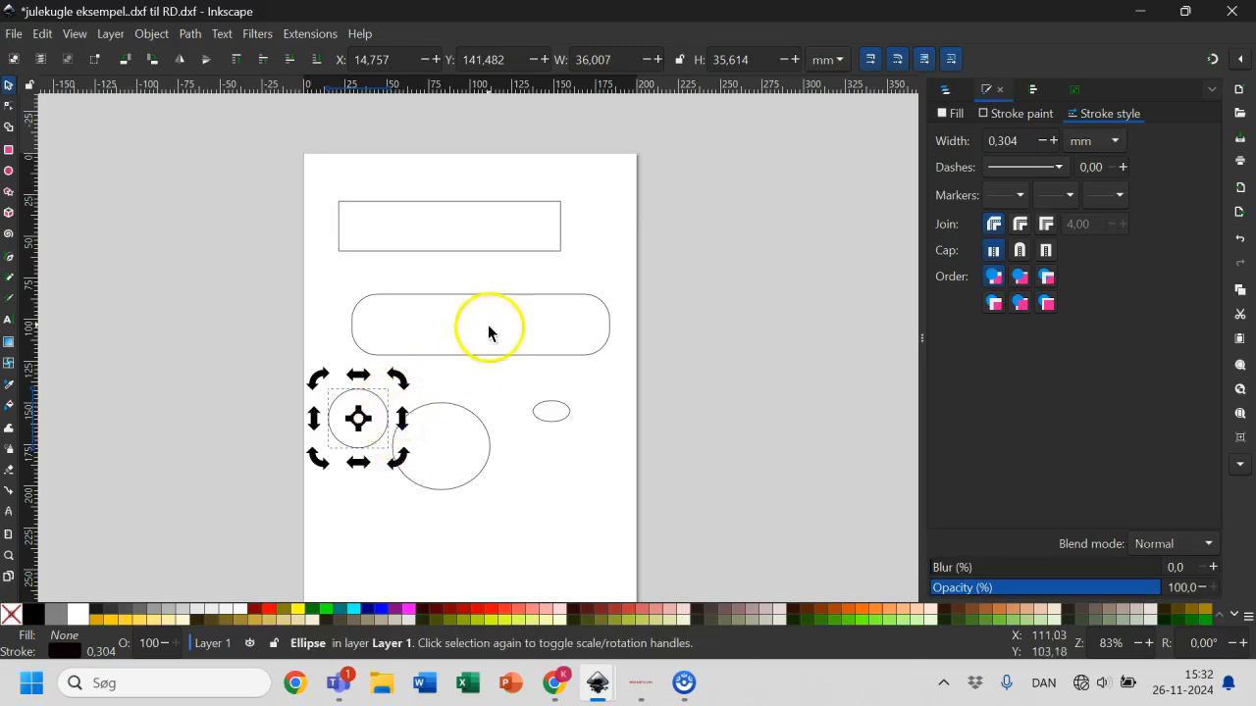
# - Delete the three ellipses below the rounded rectangle
pyautogui.moveTo(566, 514); pyautogui.dragTo(612, 434)
pyautogui.moveTo(596, 382); pyautogui.dragTo(333, 531)
pyautogui.press('Delete')
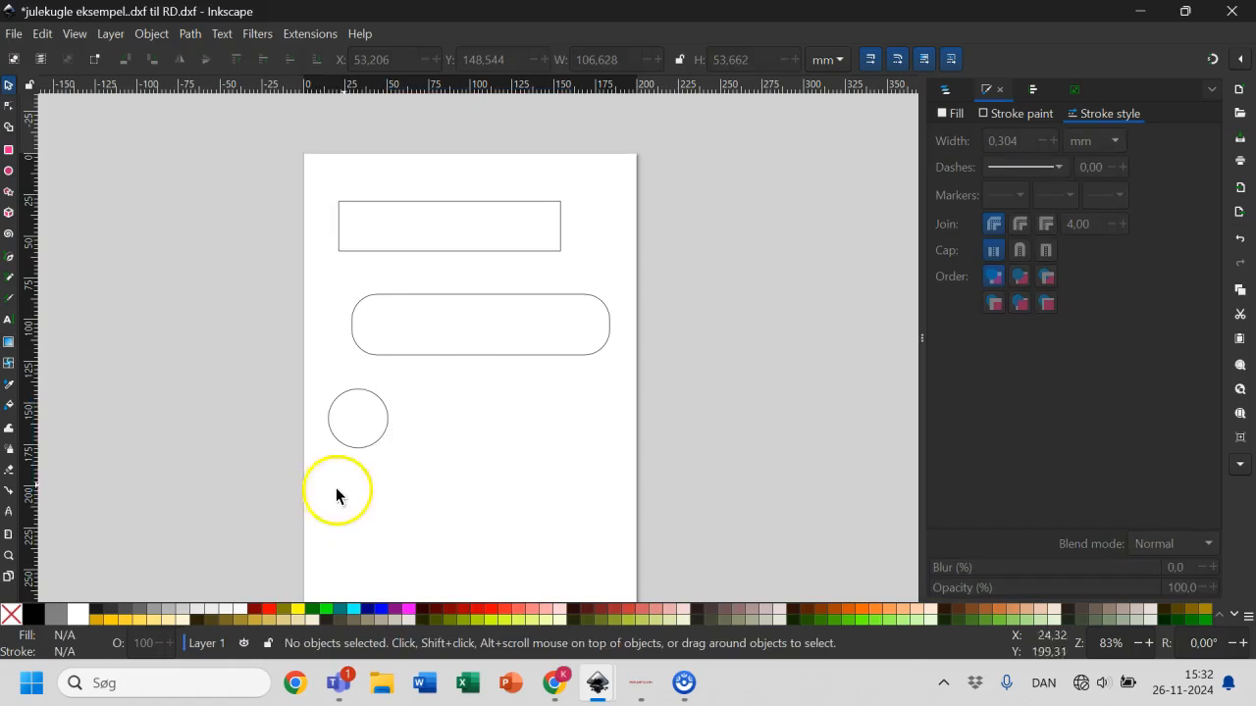
pyautogui.moveTo(415, 371); pyautogui.dragTo(275, 491)
pyautogui.press('Delete')
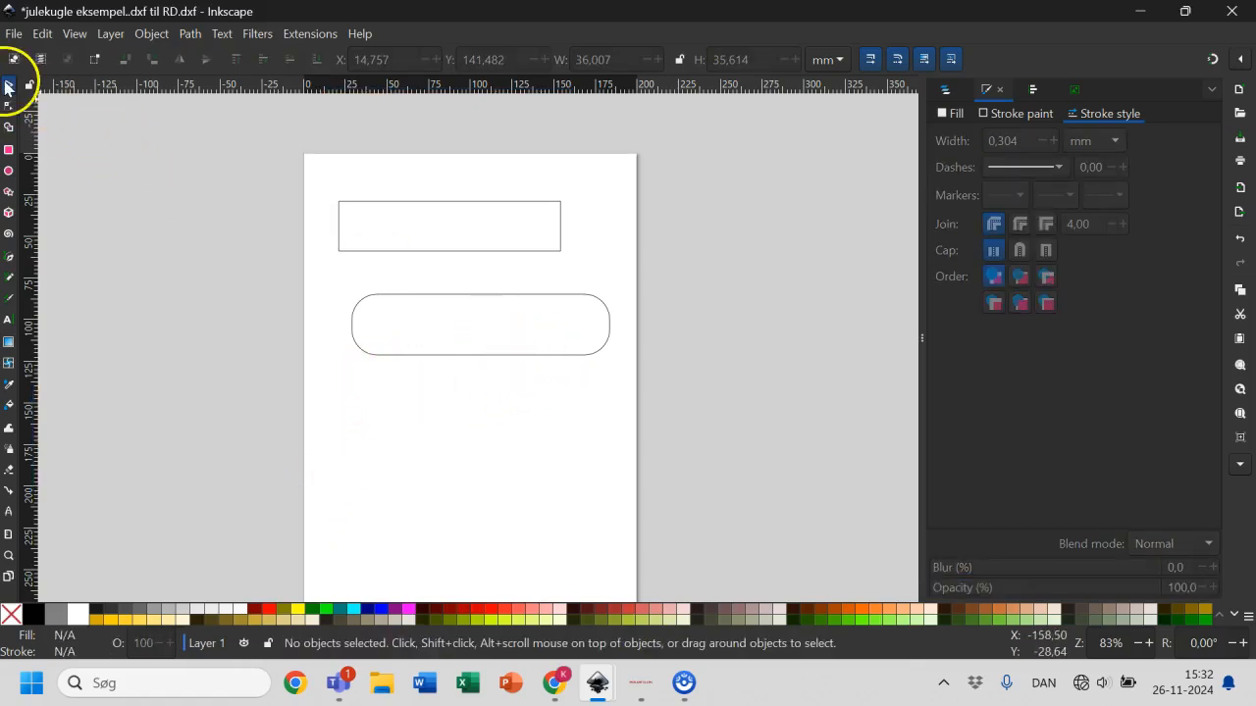
# - Rotate the rounded rectangle clockwise and turn it back to nearly horizontal
pyautogui.click(514, 374)
pyautogui.click(515, 356)
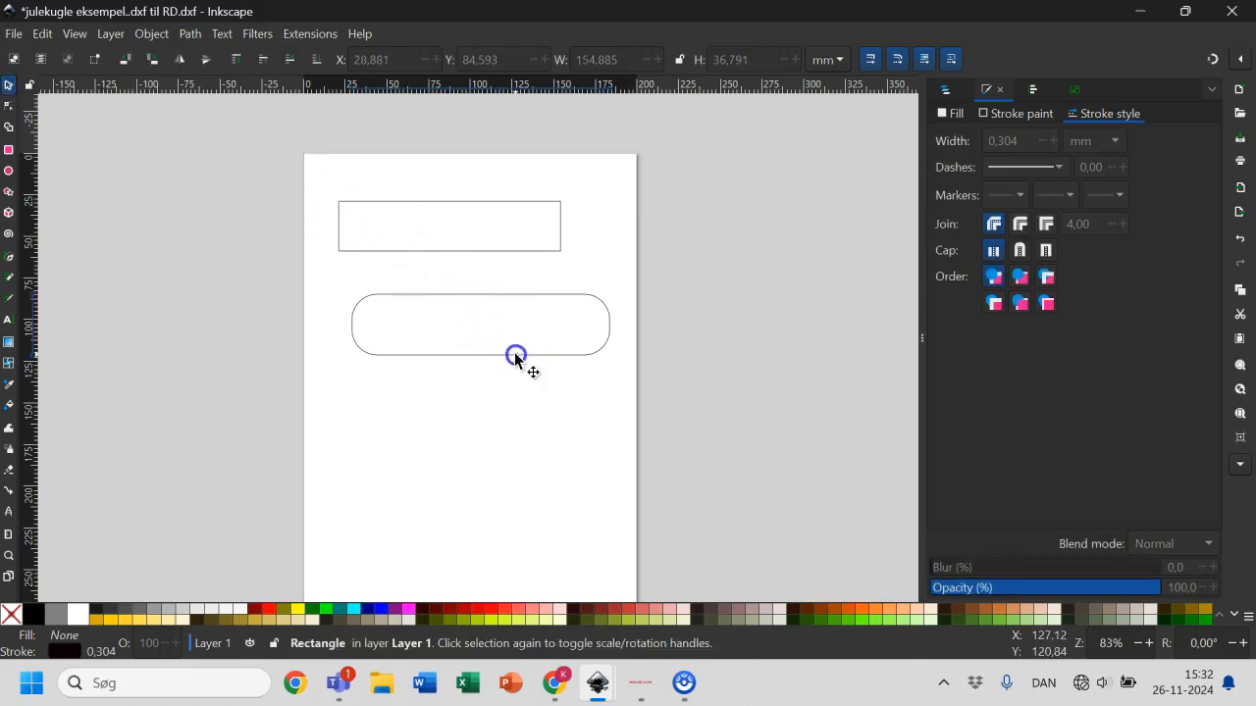
pyautogui.click(516, 356)
pyautogui.moveTo(618, 289); pyautogui.dragTo(617, 321)
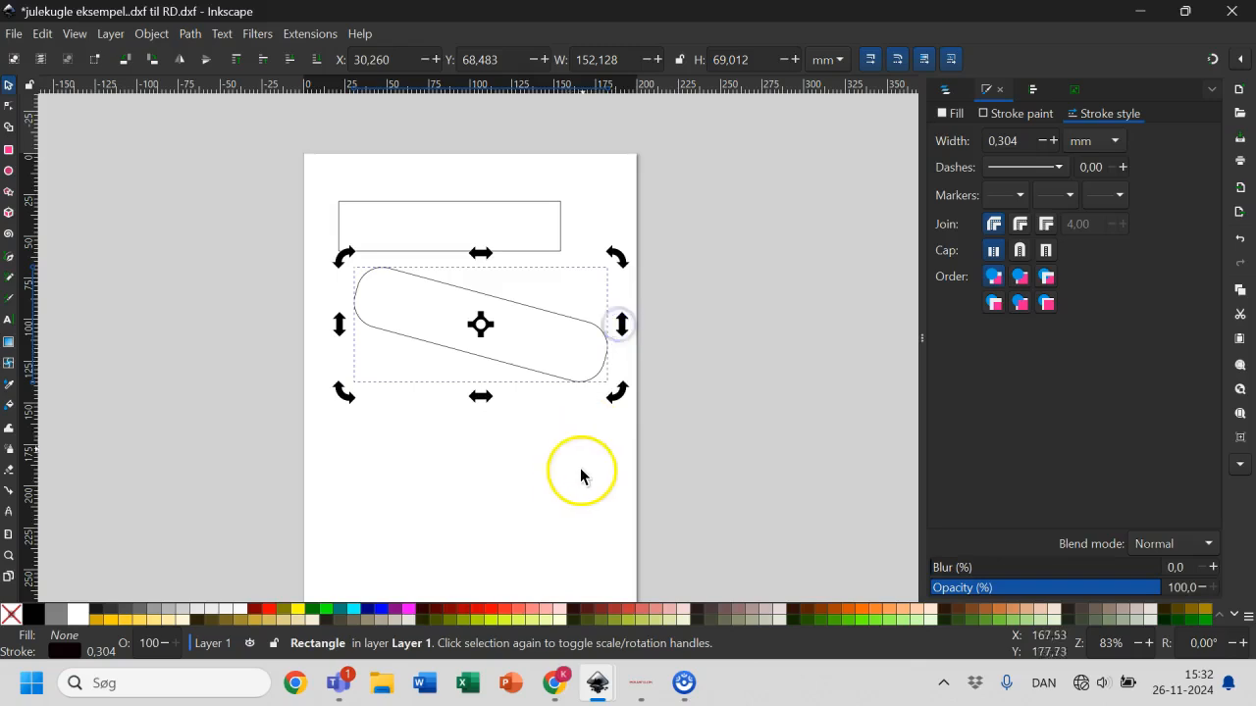
pyautogui.moveTo(617, 394); pyautogui.dragTo(630, 369)
pyautogui.click(490, 402)
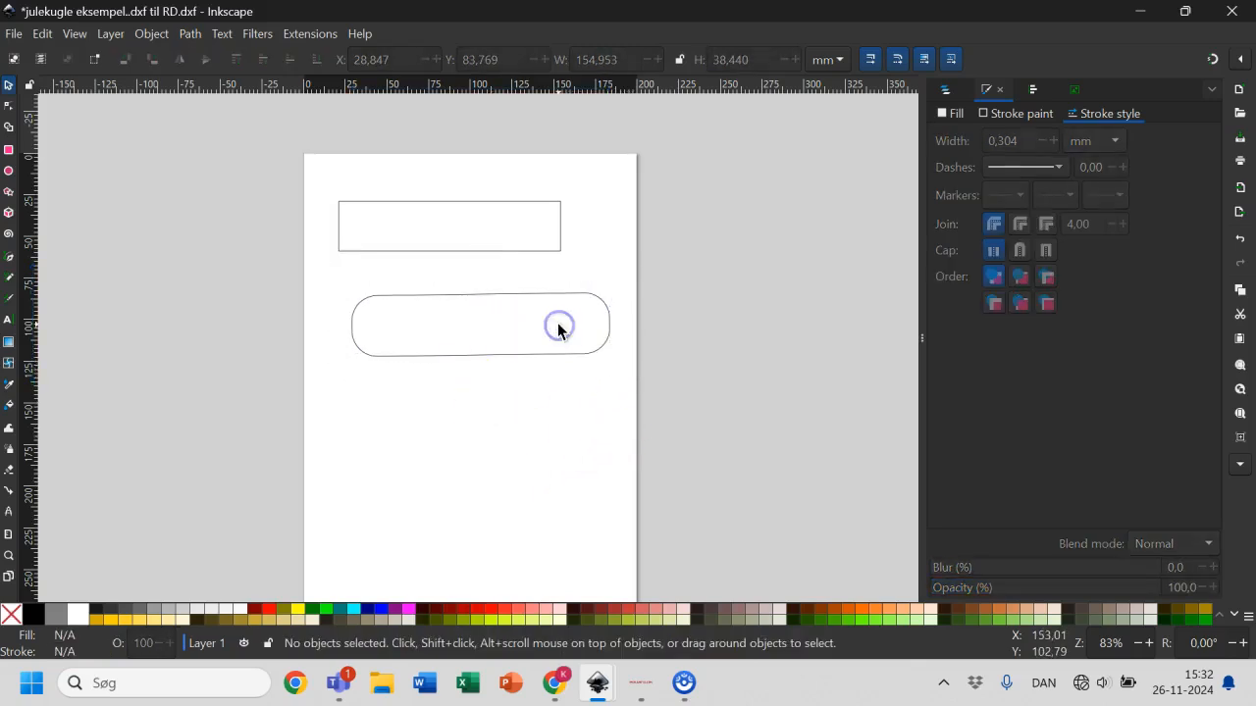
# - Fine-tune the rounded rectangle's rotation to bring it closer to horizontal
pyautogui.click(560, 295)
pyautogui.click(560, 294)
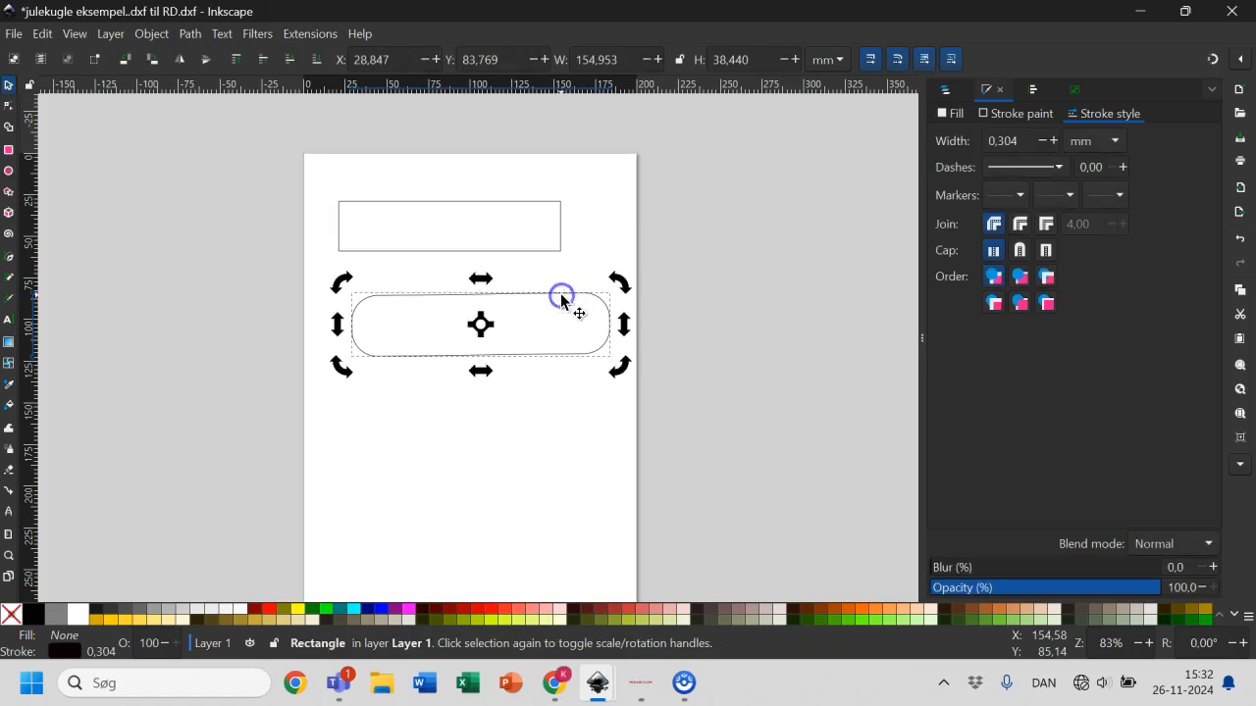
pyautogui.moveTo(613, 369)
pyautogui.mouseDown()
pyautogui.moveTo(603, 401)
pyautogui.moveTo(617, 366)
pyautogui.mouseUp()
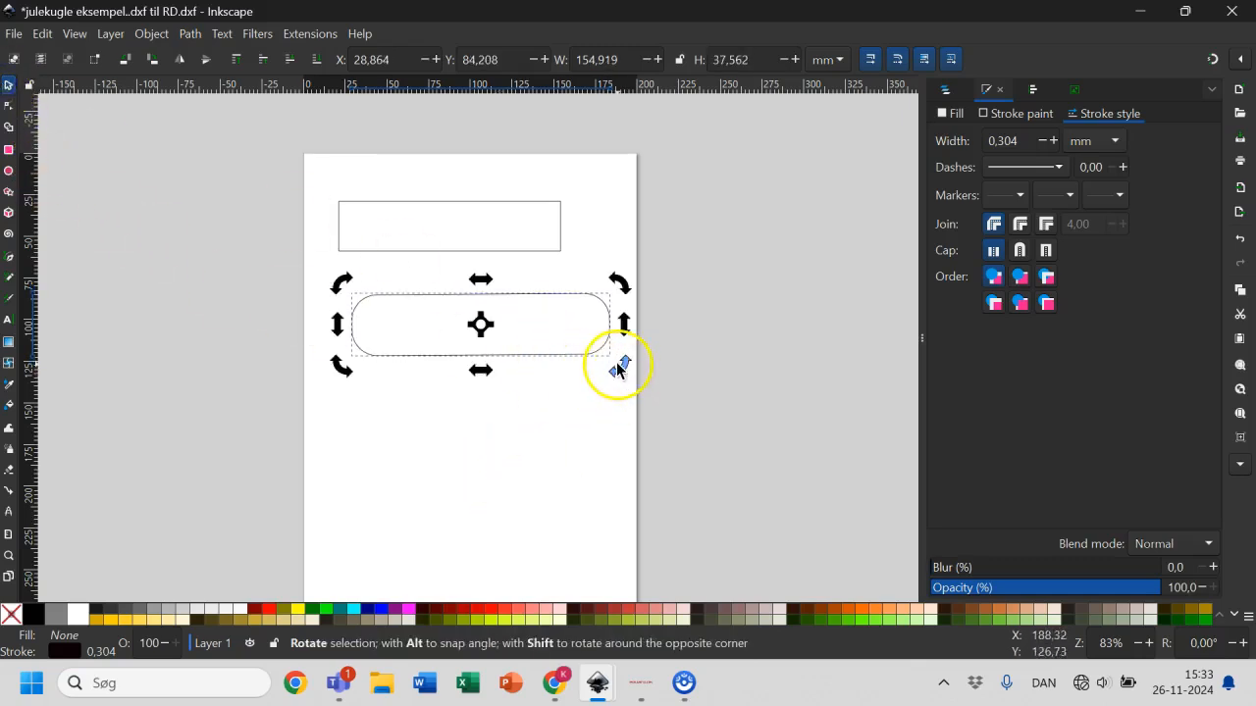
pyautogui.click(420, 438)
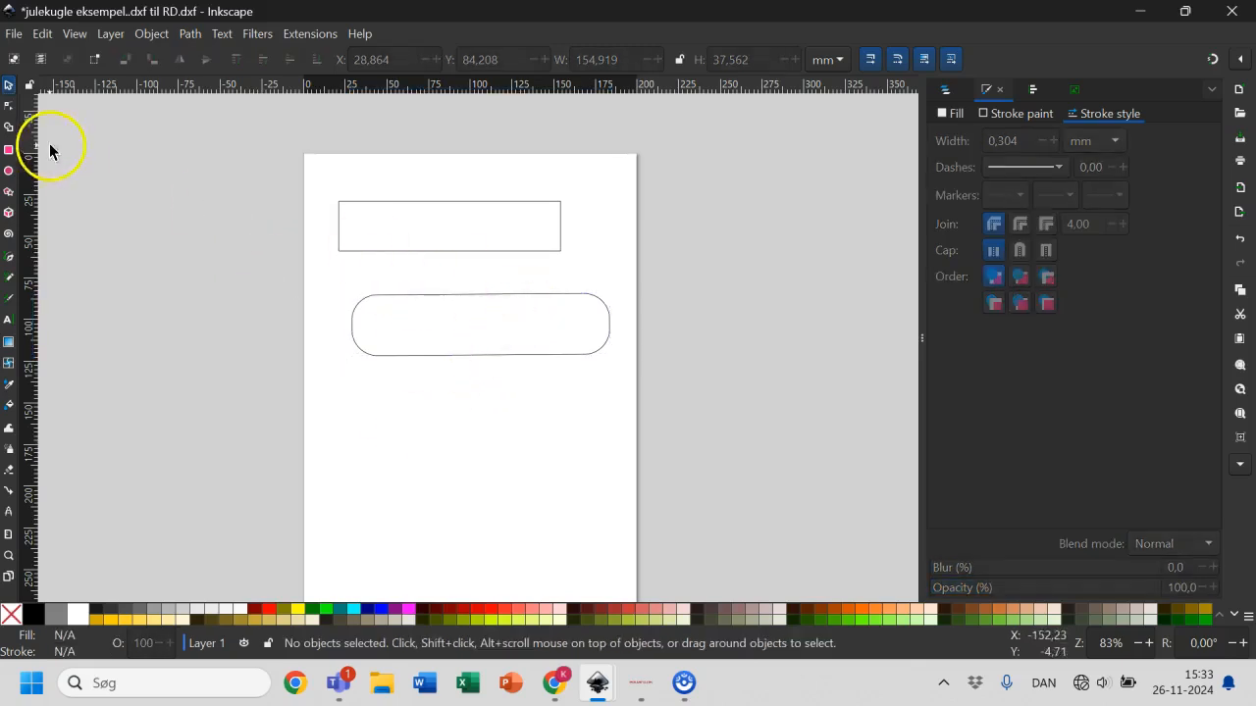
# - Shrink the rounded rectangle to about 52 by 22 mm, place it inside the sharp-cornered rectangle and raise it to the top
pyautogui.click(461, 333)
pyautogui.click(490, 295)
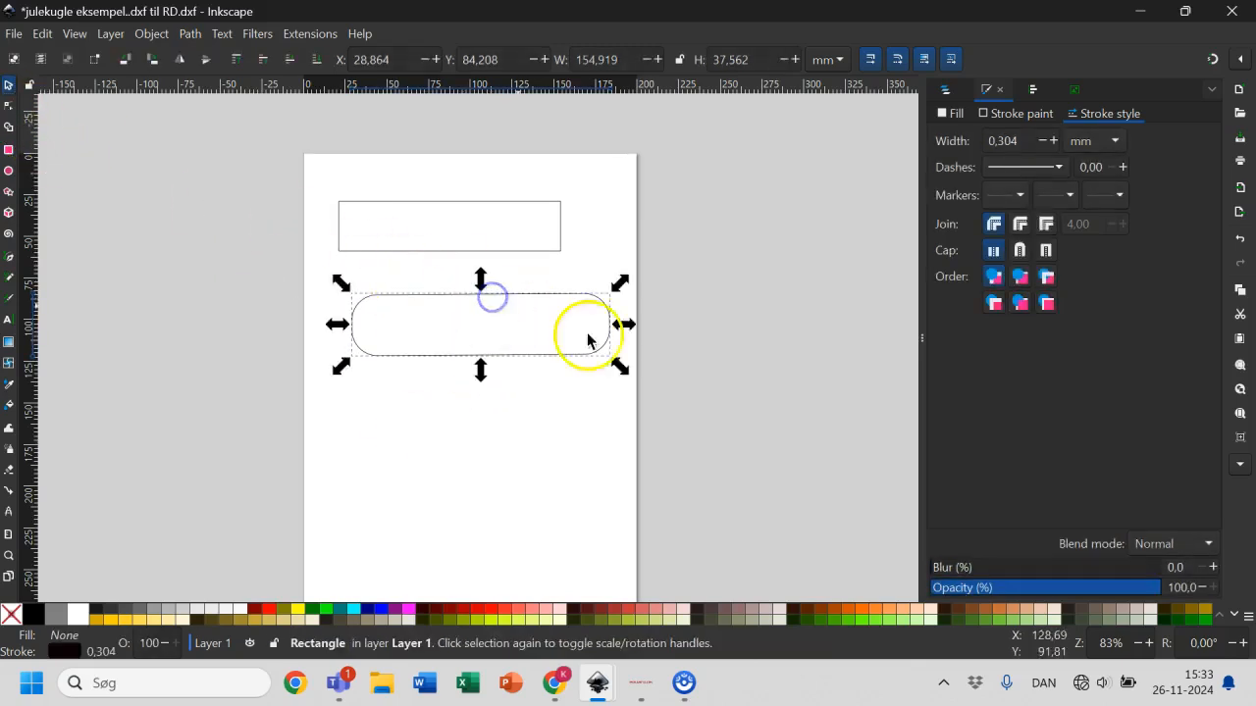
pyautogui.moveTo(618, 361); pyautogui.dragTo(443, 213)
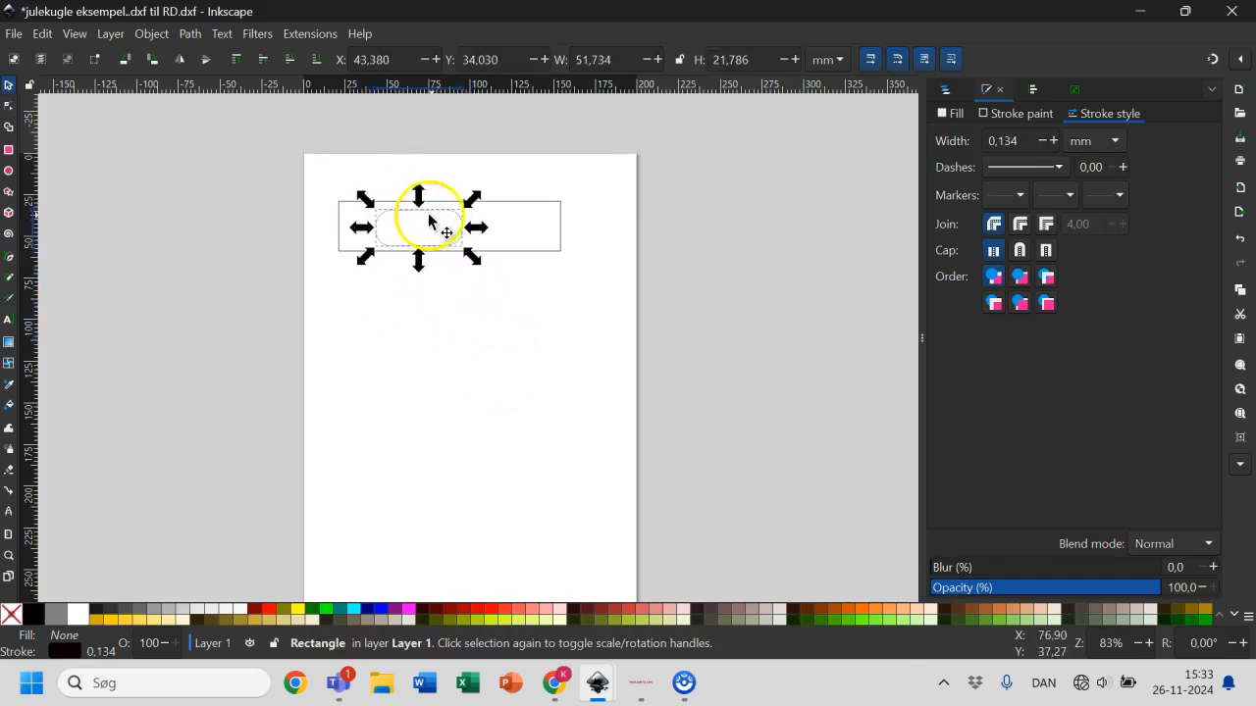
pyautogui.click(235, 62)
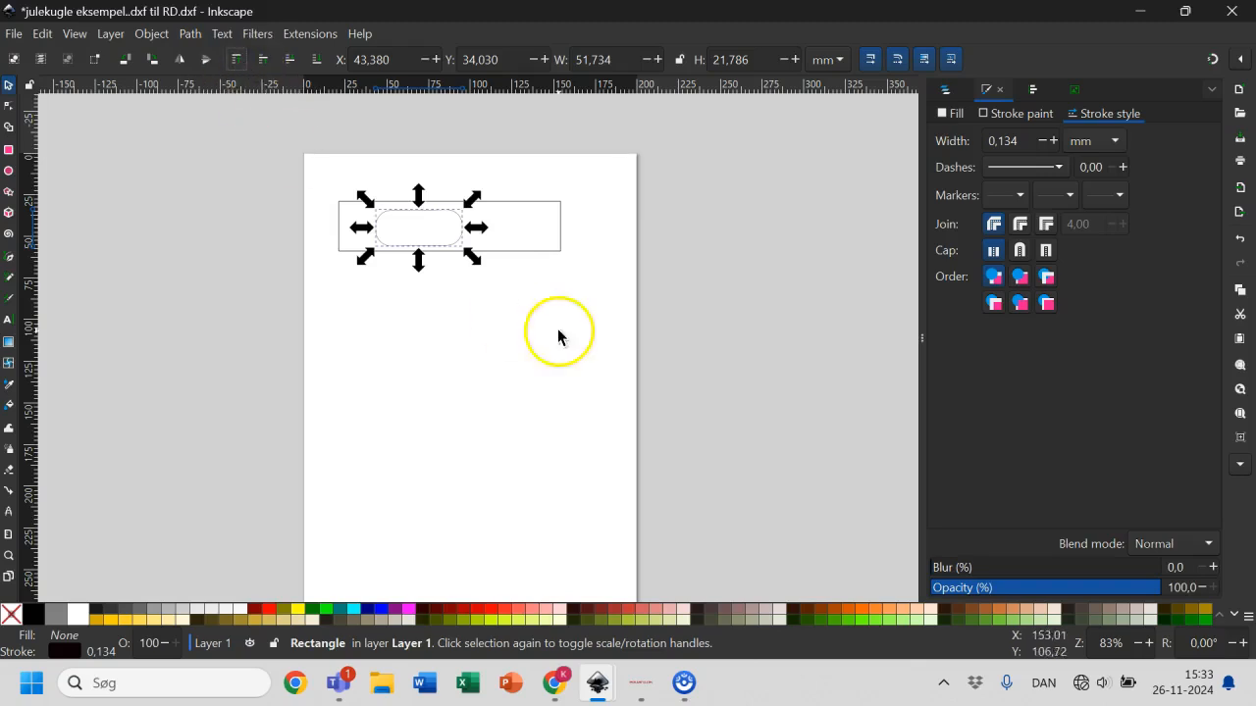
# - Check the height and width of the small rounded rectangle, leaving nothing selected
pyautogui.click(761, 62)
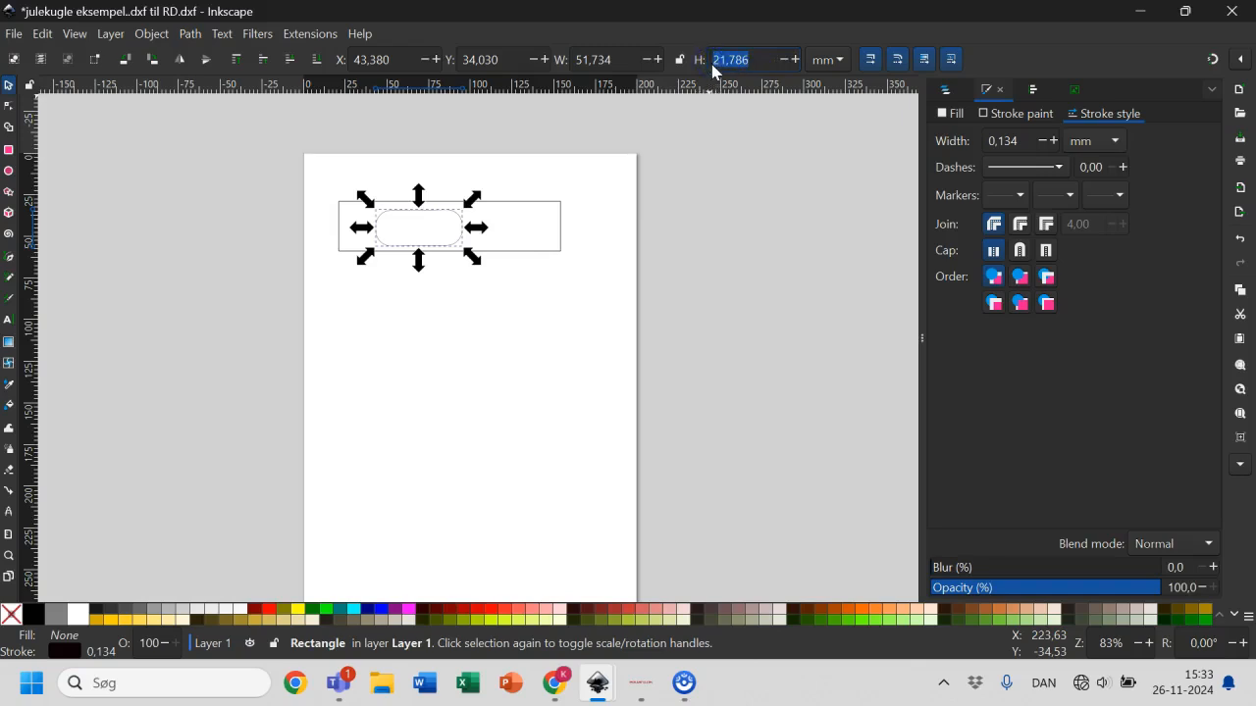
pyautogui.click(610, 60)
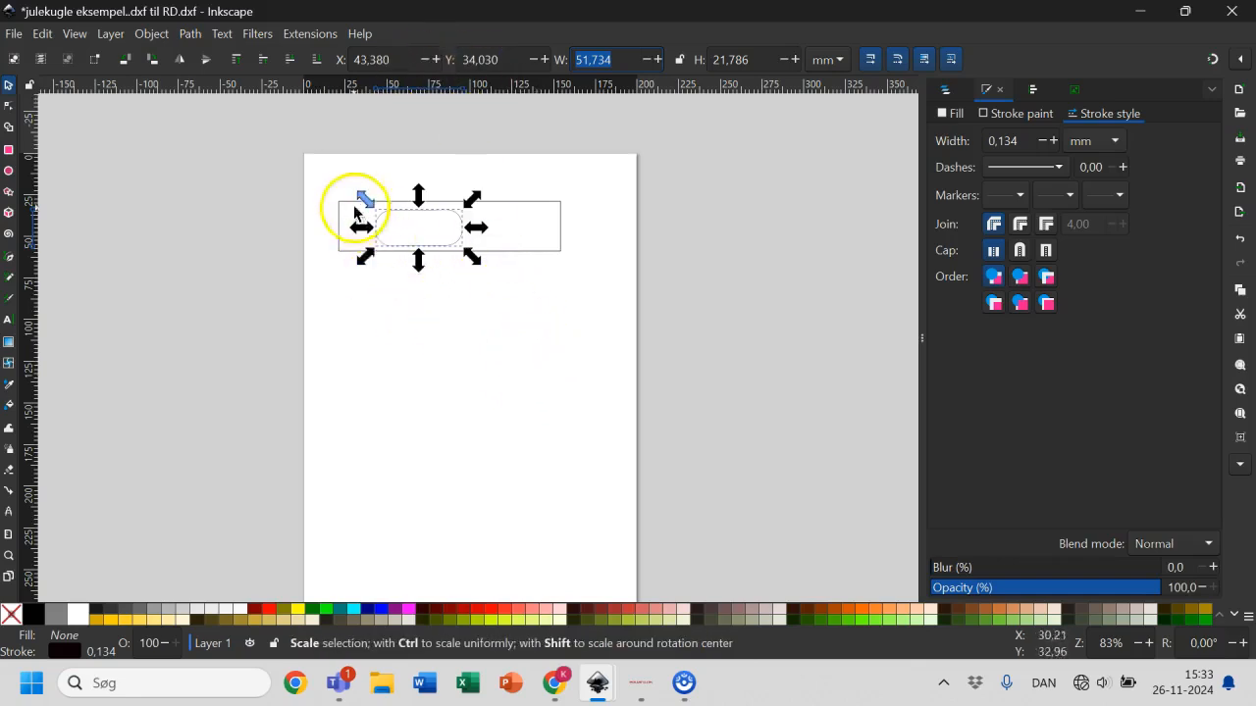
pyautogui.click(472, 359)
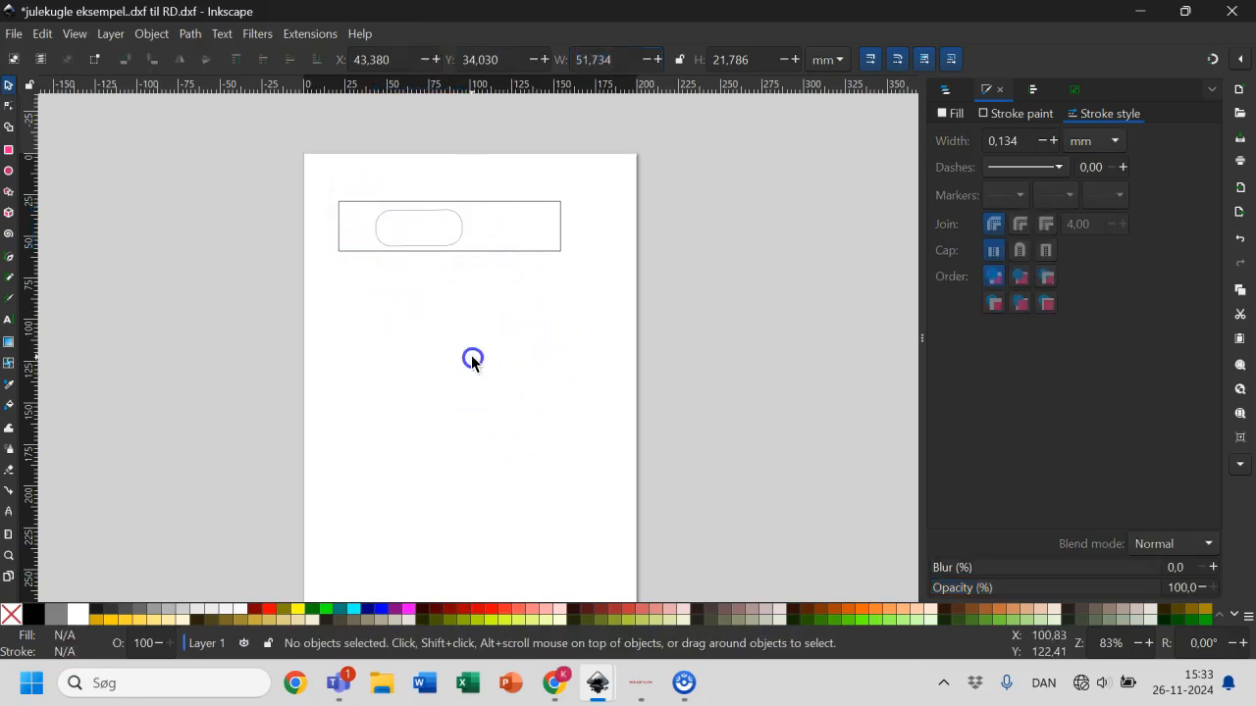
# - Add the text "Hej" inside the small rounded rectangle
pyautogui.click(8, 321)
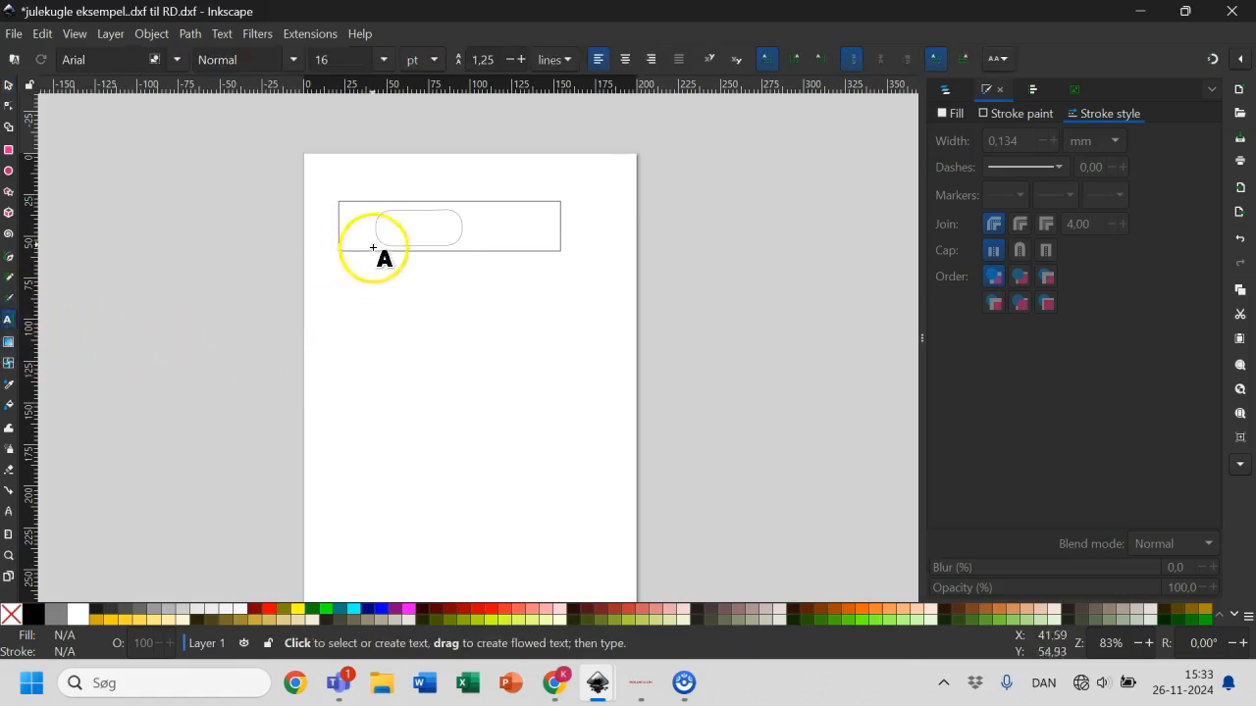
pyautogui.click(389, 221)
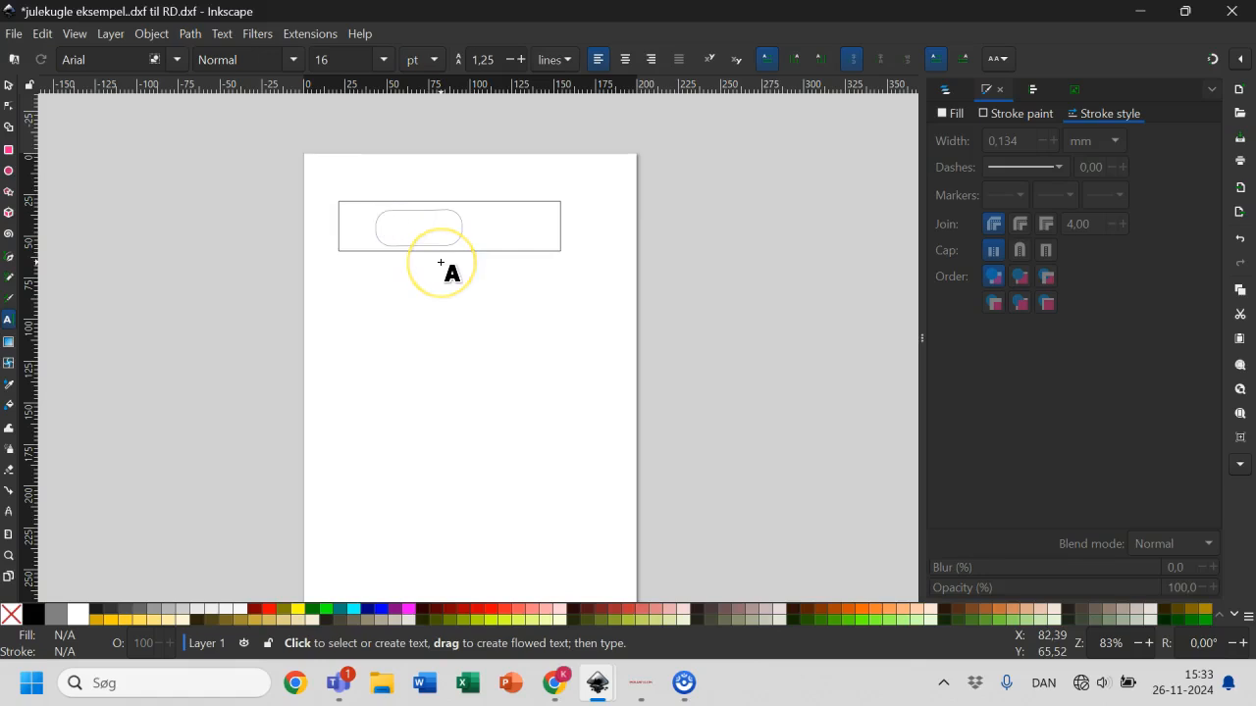
pyautogui.write('Til')
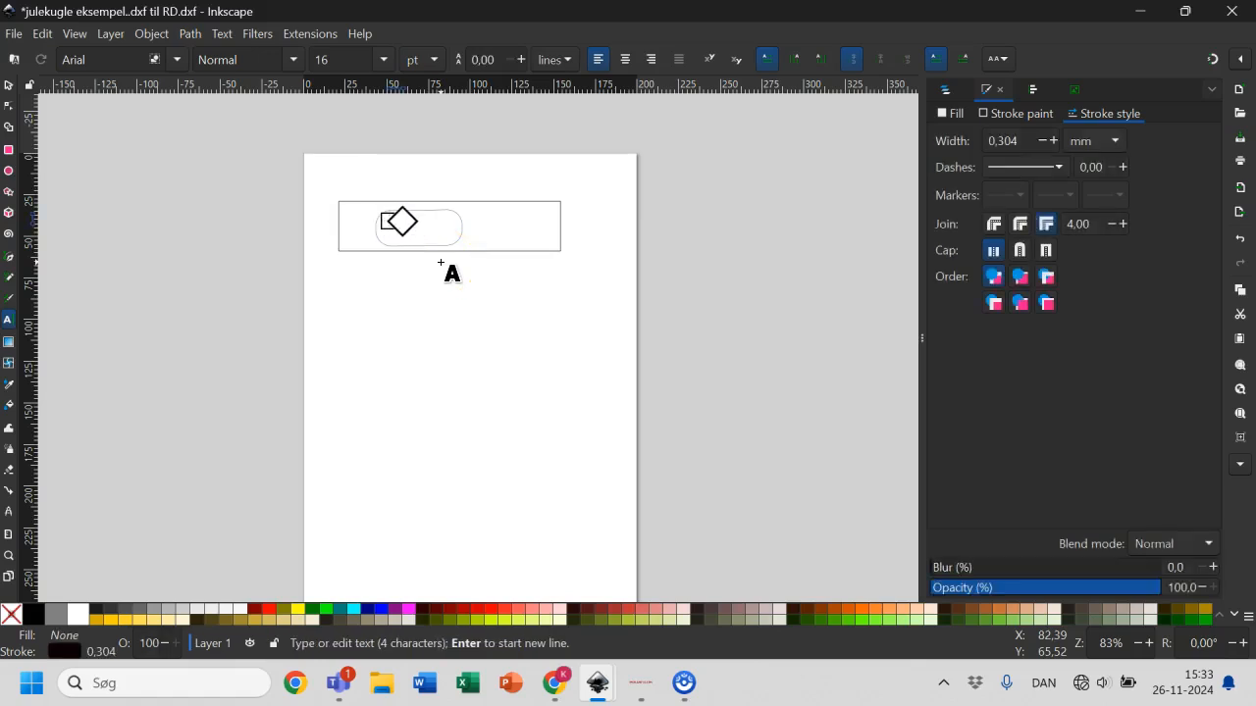
pyautogui.click(9, 87)
pyautogui.click(493, 362)
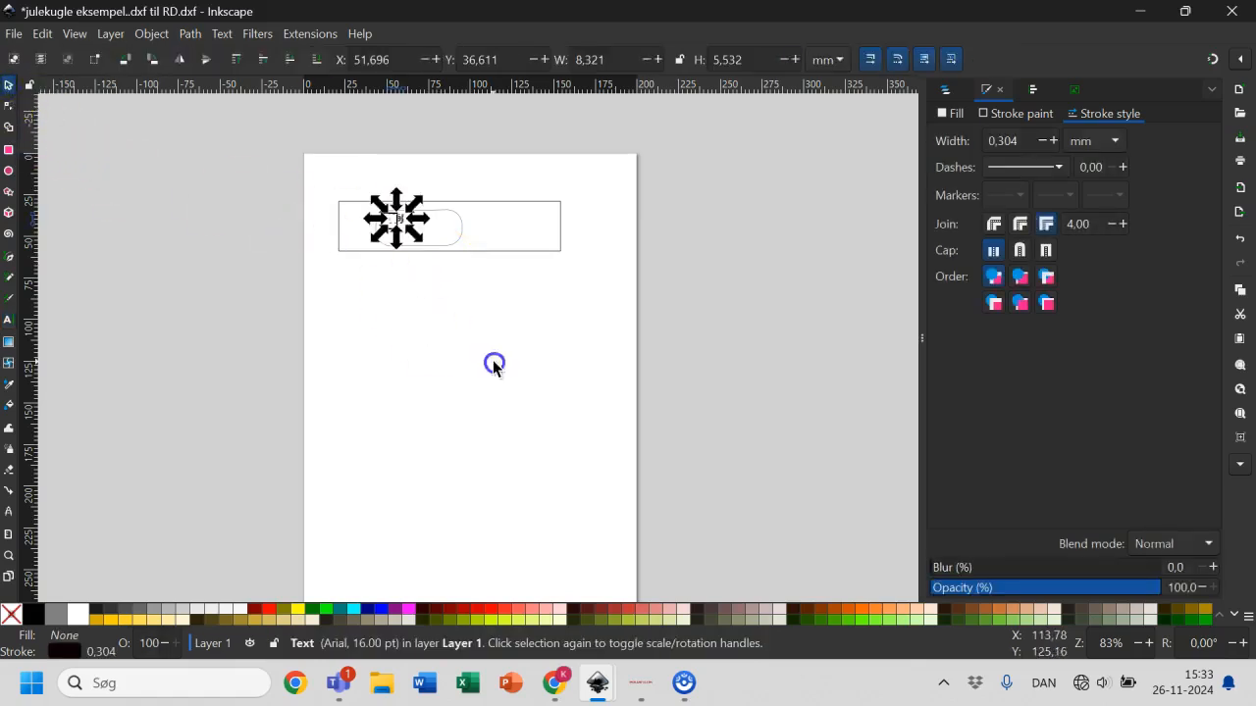
# - Set the height of the "Hej" text to 10 mm without locking its proportions
pyautogui.click(392, 224)
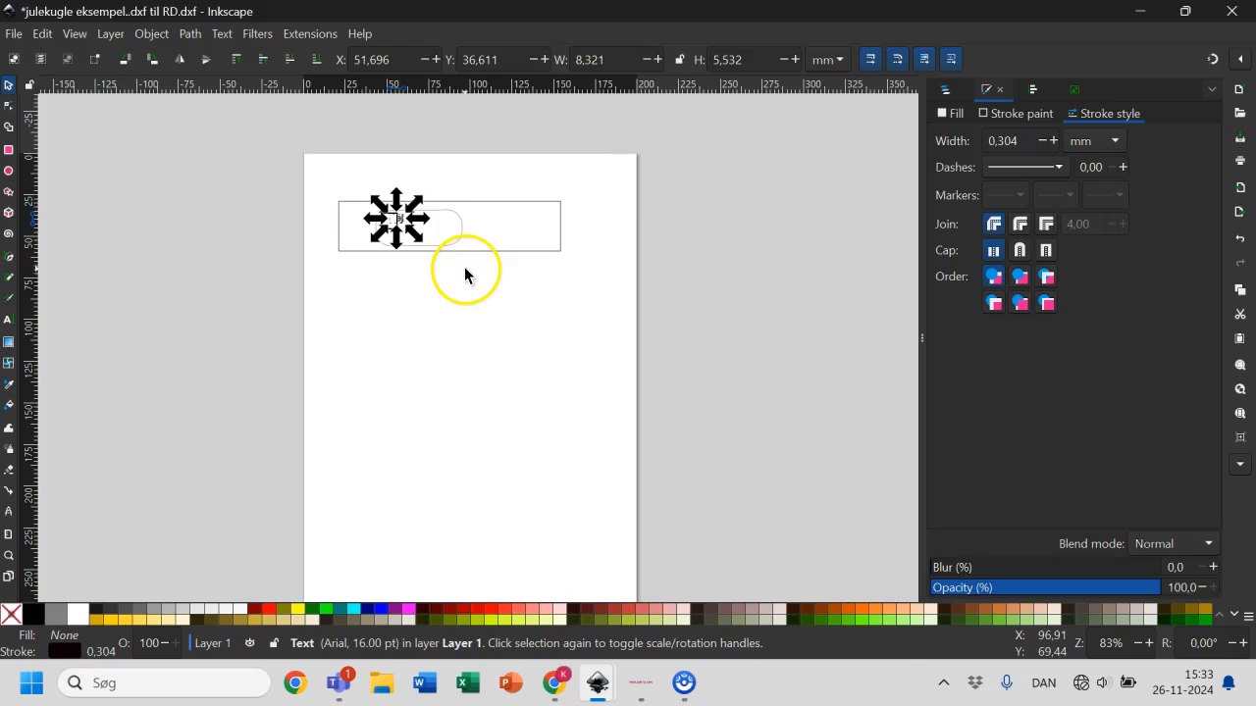
pyautogui.press('Escape')
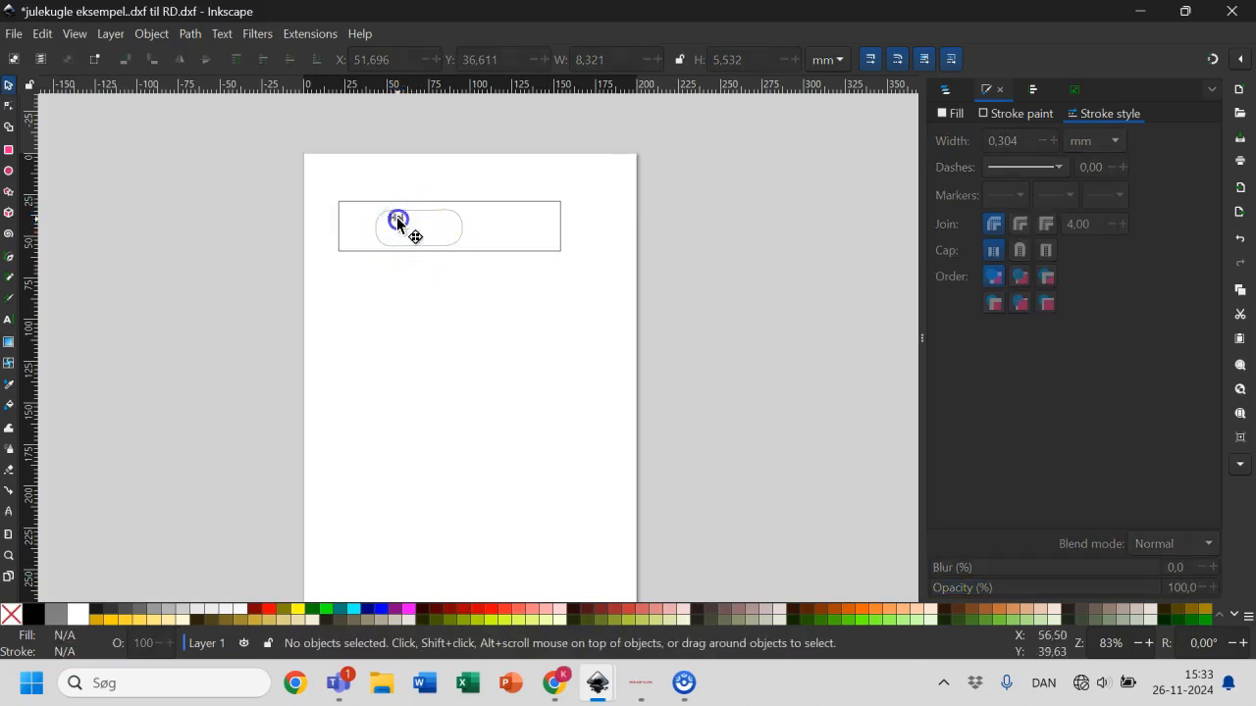
pyautogui.click(398, 222)
pyautogui.click(462, 308)
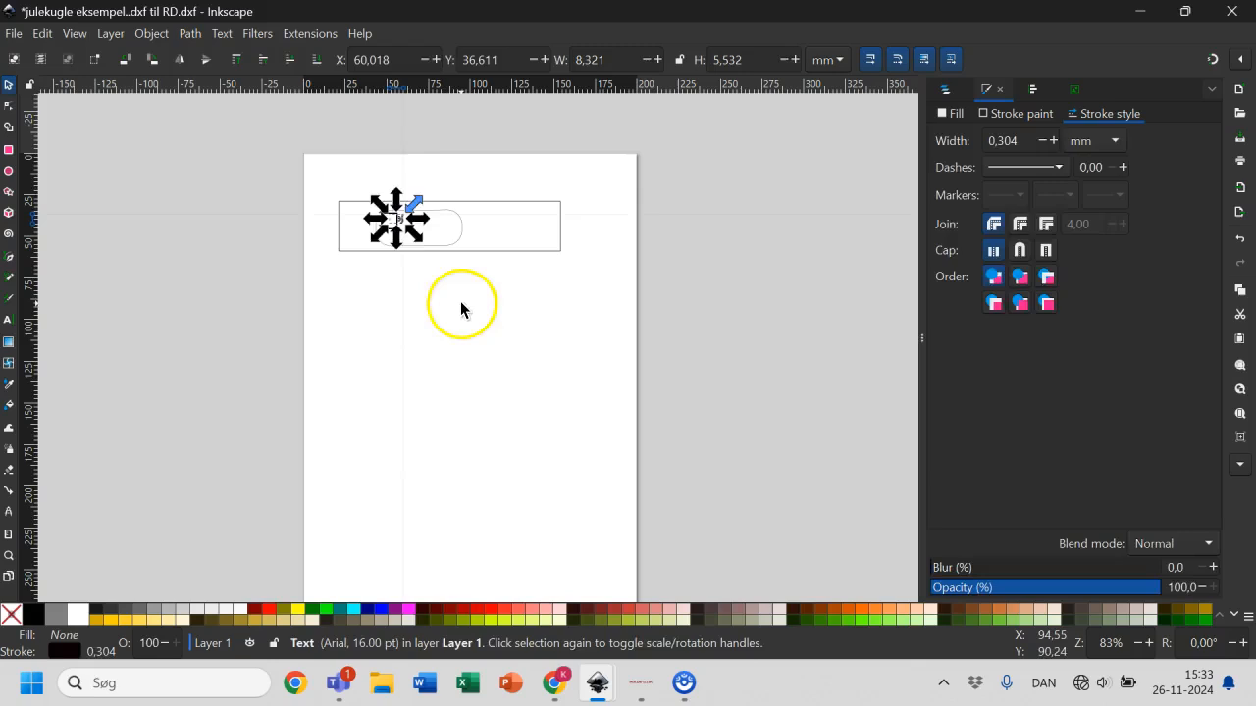
pyautogui.click(398, 220)
pyautogui.click(735, 60)
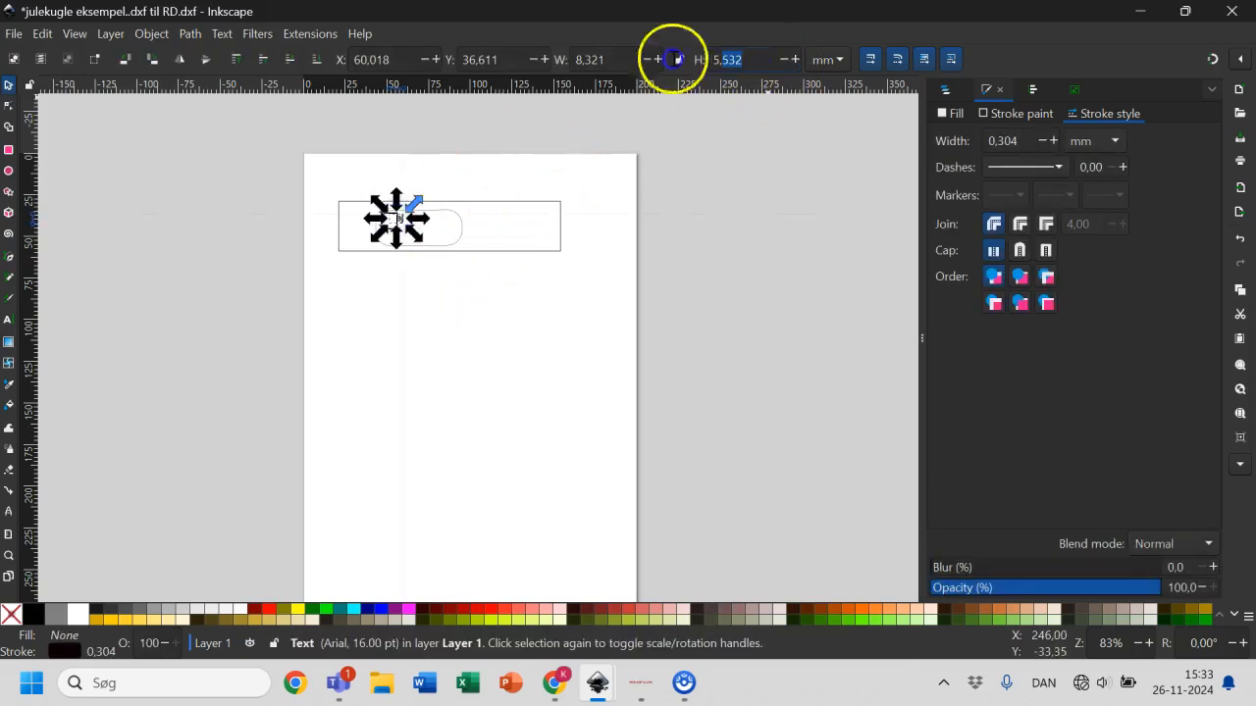
pyautogui.write('10')
pyautogui.press('Return')
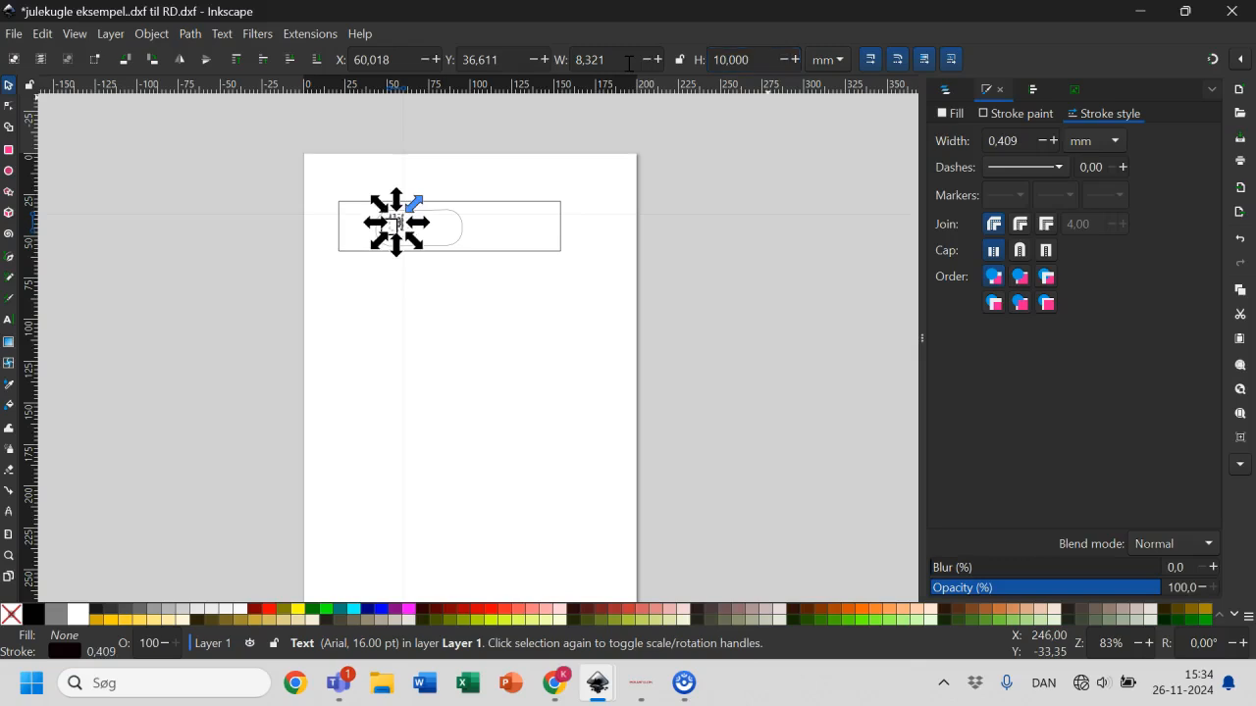
# - Set the width of the "Hej" text to 20 mm
pyautogui.click(628, 62)
pyautogui.press('BackSpace')
pyautogui.press('BackSpace')
pyautogui.press('BackSpace')
pyautogui.press('BackSpace')
pyautogui.press('BackSpace')
pyautogui.write('20')
pyautogui.press('Return')
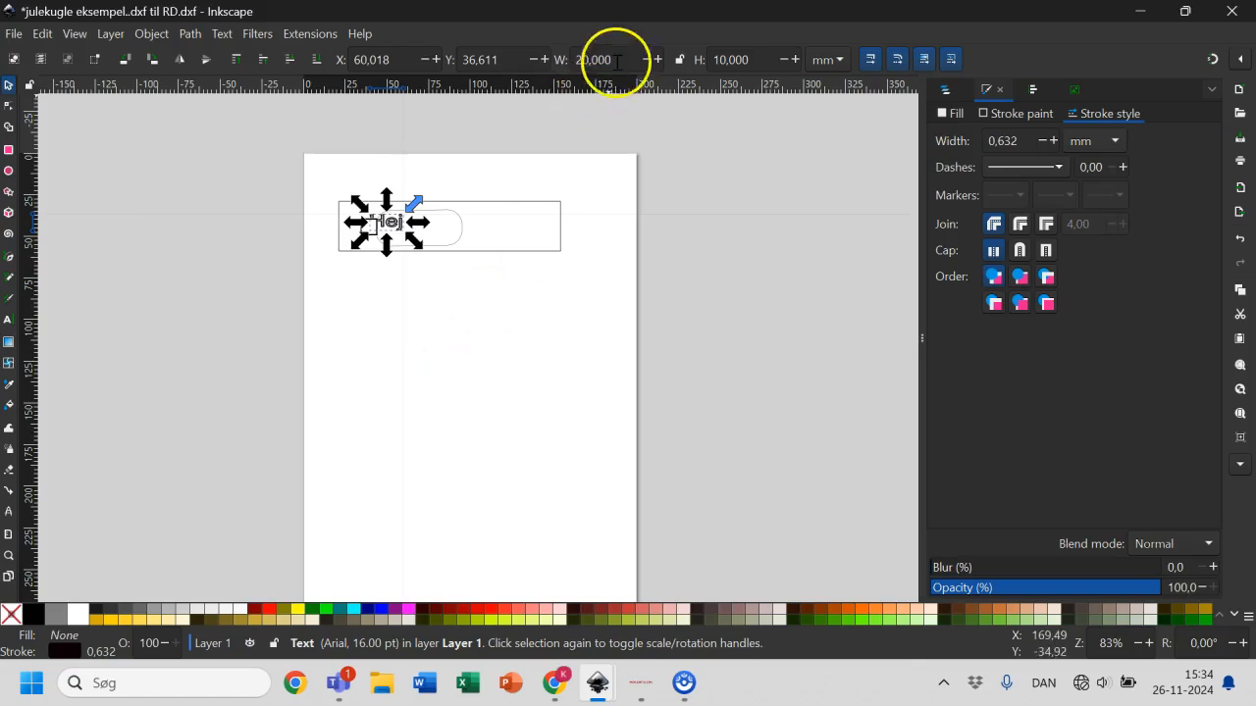
pyautogui.click(391, 400)
# - Move the "Hej" text out of the rectangles to the empty area just below them and keep it selected
pyautogui.moveTo(386, 224); pyautogui.dragTo(433, 287)
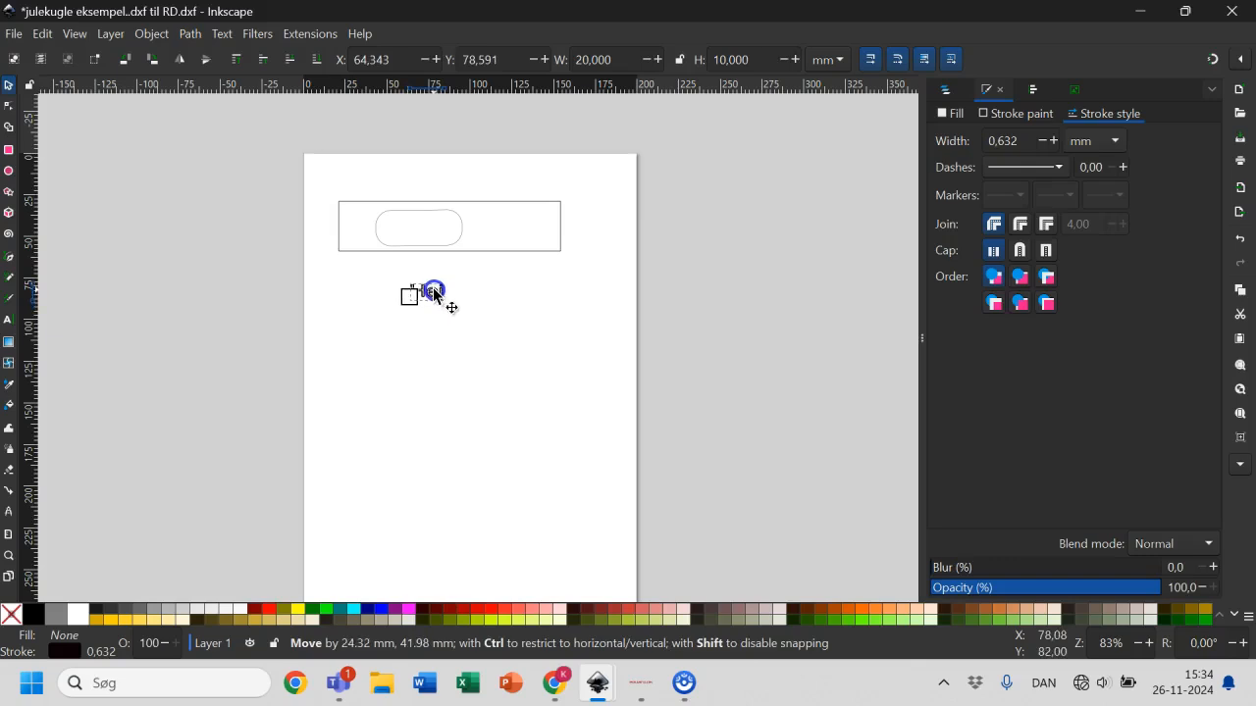
pyautogui.click(468, 356)
pyautogui.click(439, 294)
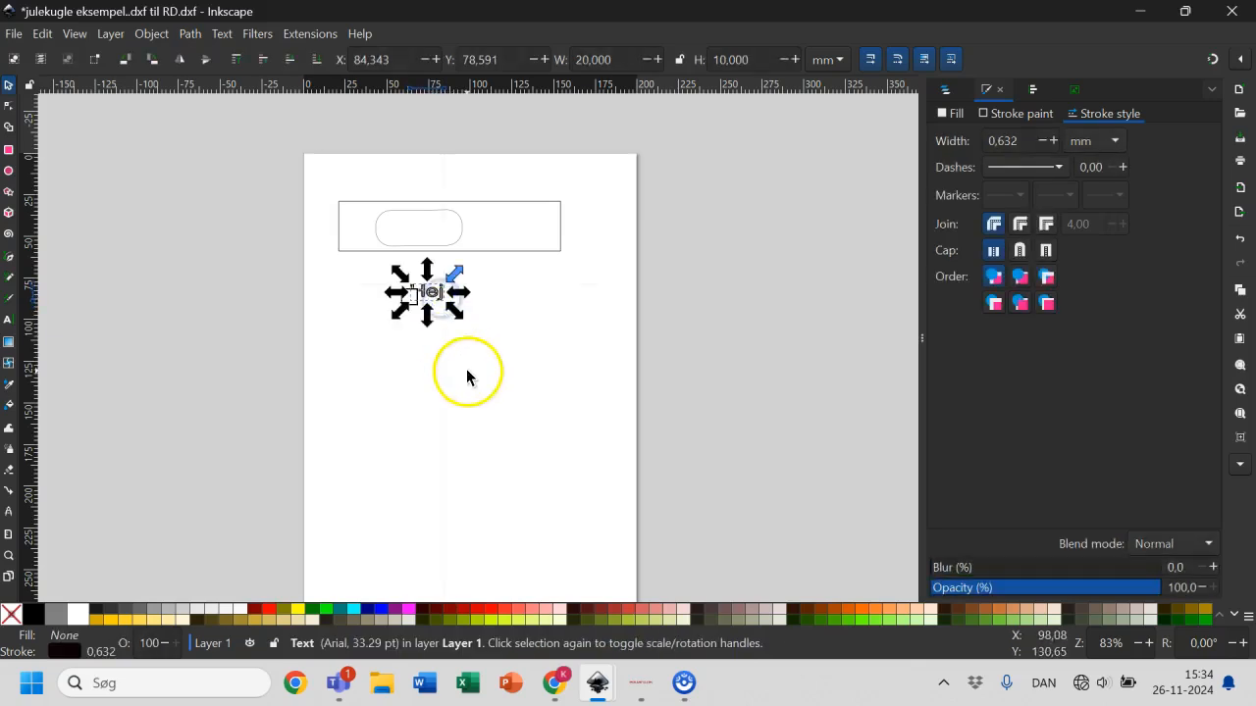
# - Lock the width-to-height ratio and set the height of the "Hej" text to 15 mm
pyautogui.click(681, 61)
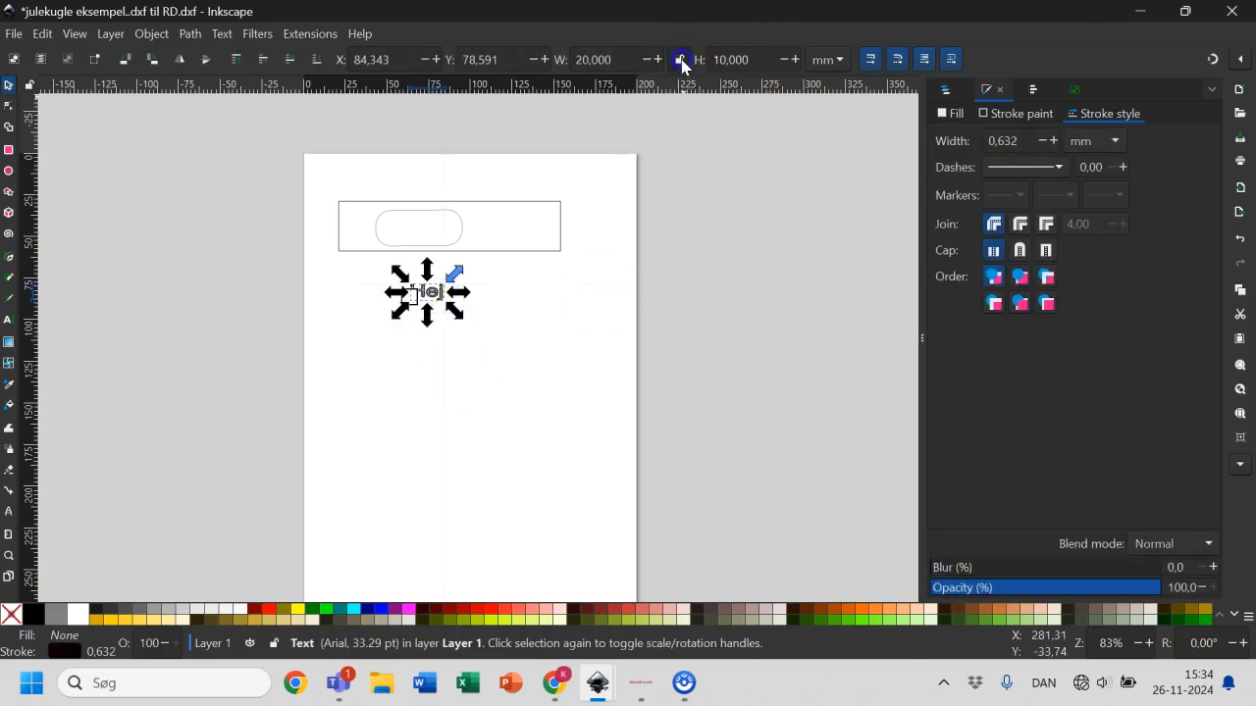
pyautogui.click(755, 62)
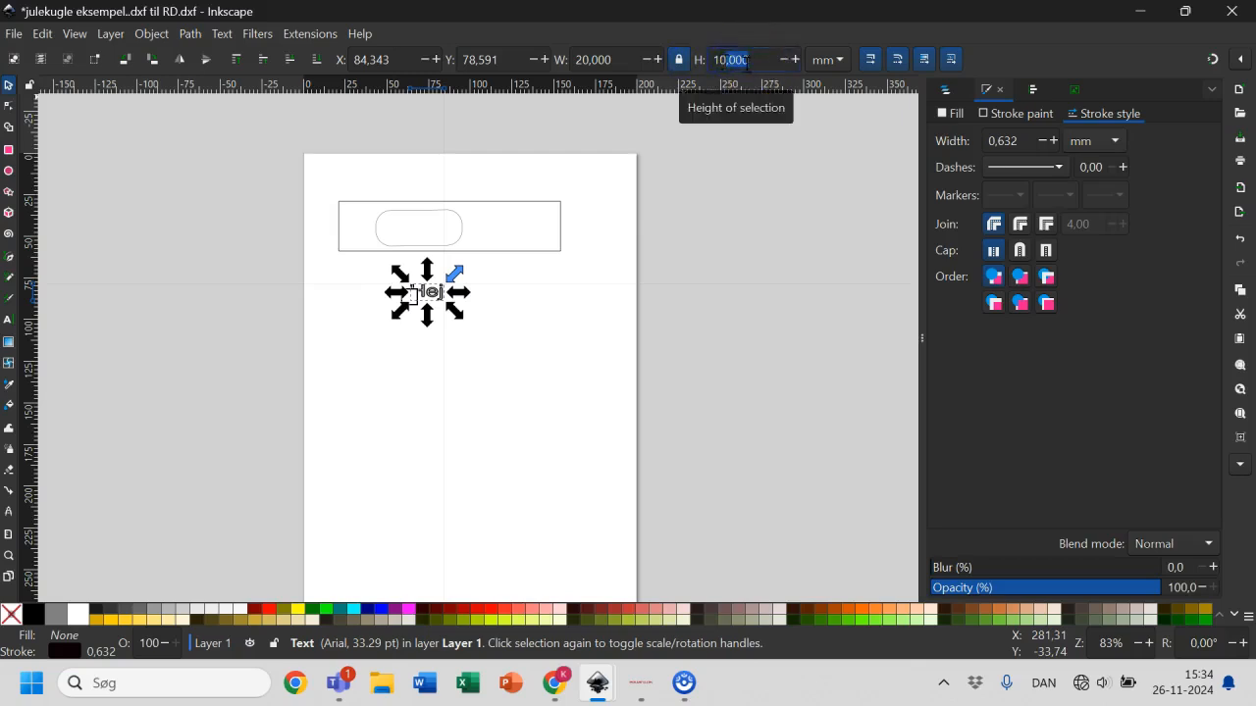
pyautogui.moveTo(747, 61); pyautogui.dragTo(711, 59)
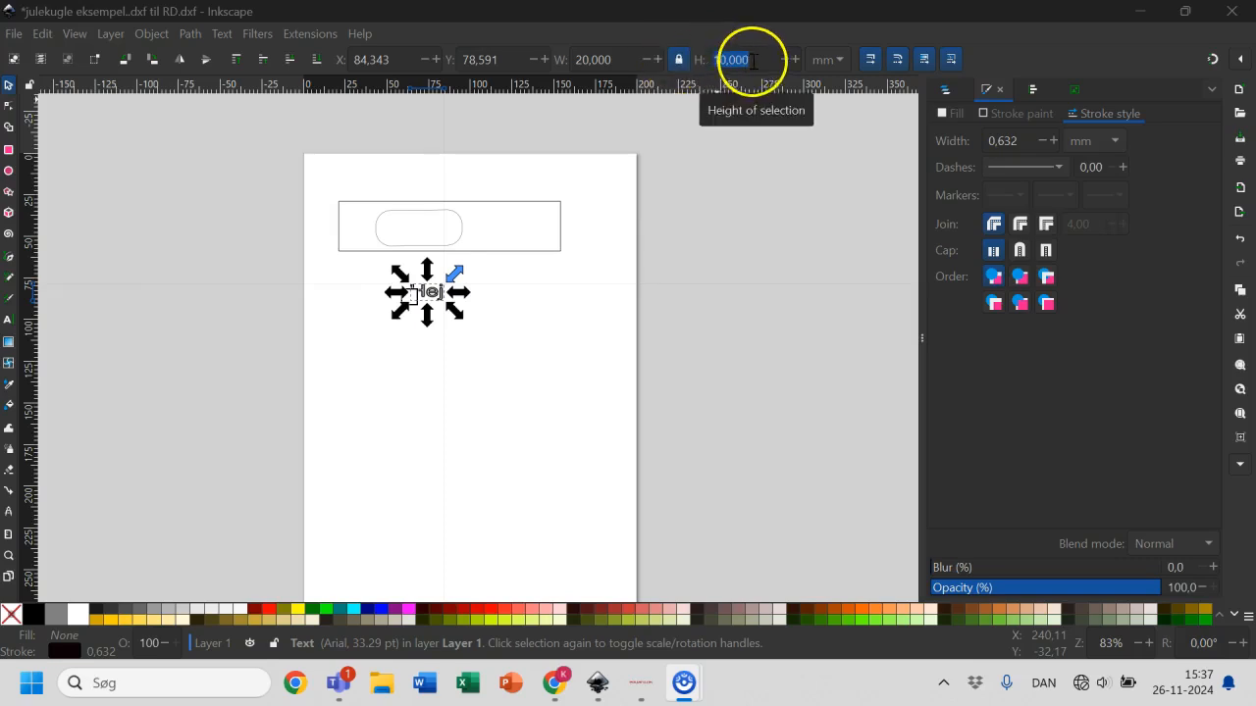
pyautogui.click(714, 61)
pyautogui.write('15')
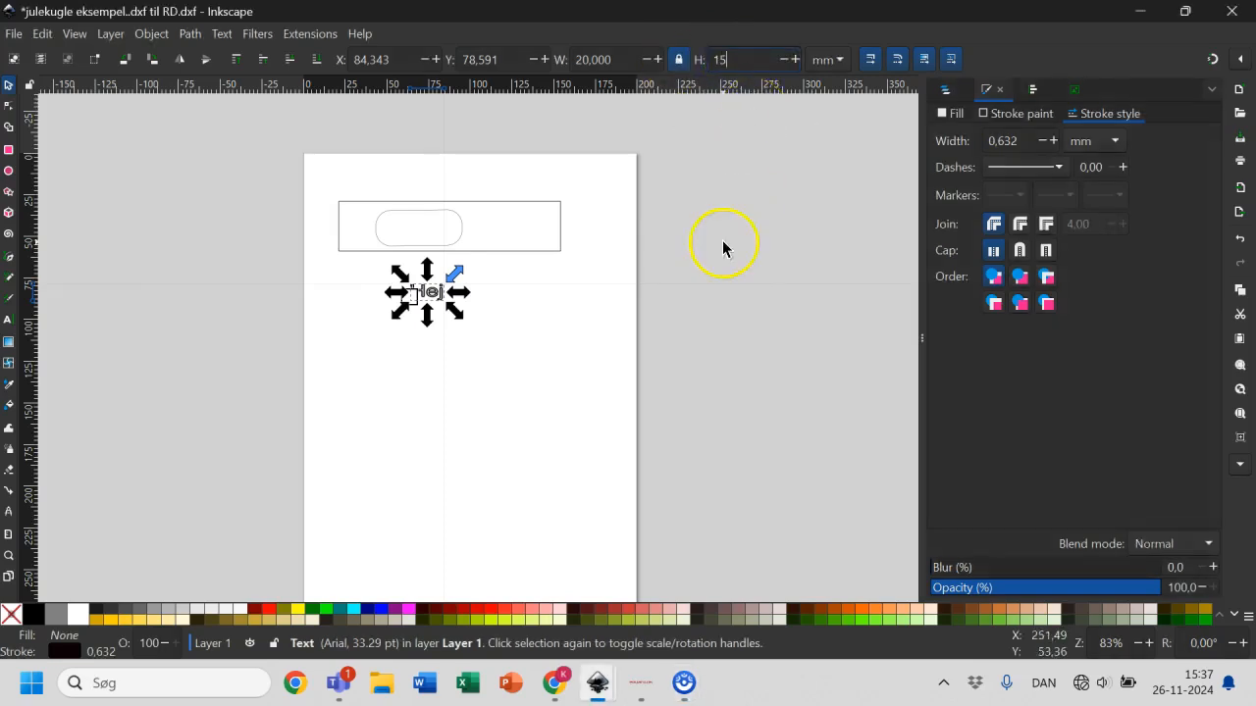
pyautogui.press('Return')
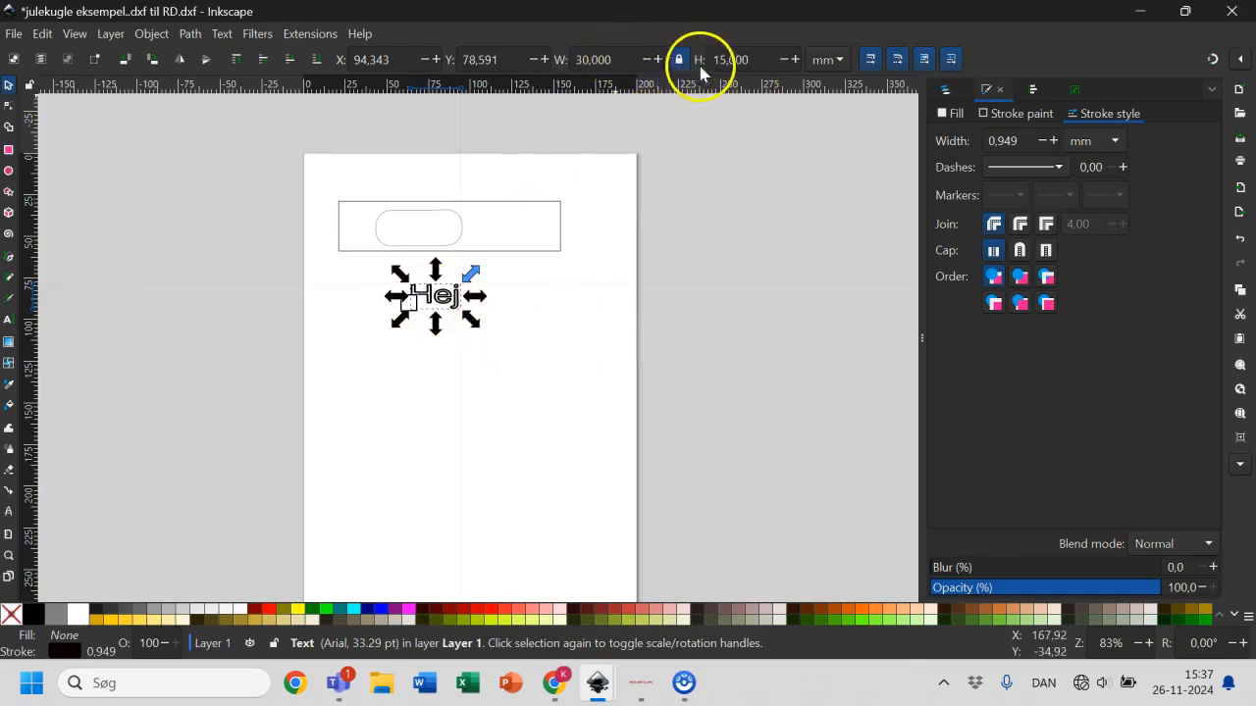
pyautogui.click(465, 391)
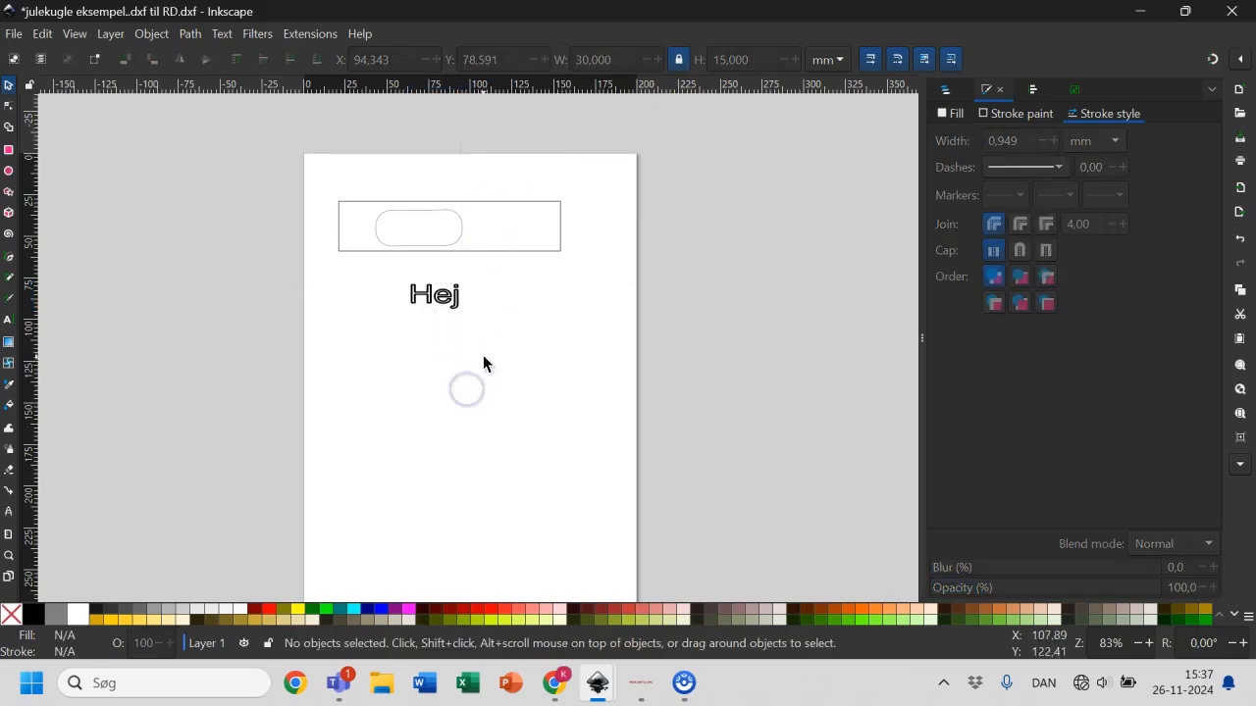
pyautogui.click(454, 309)
pyautogui.click(511, 436)
# - Set the document's page size to 700 mm wide and 500 mm high
pyautogui.click(18, 35)
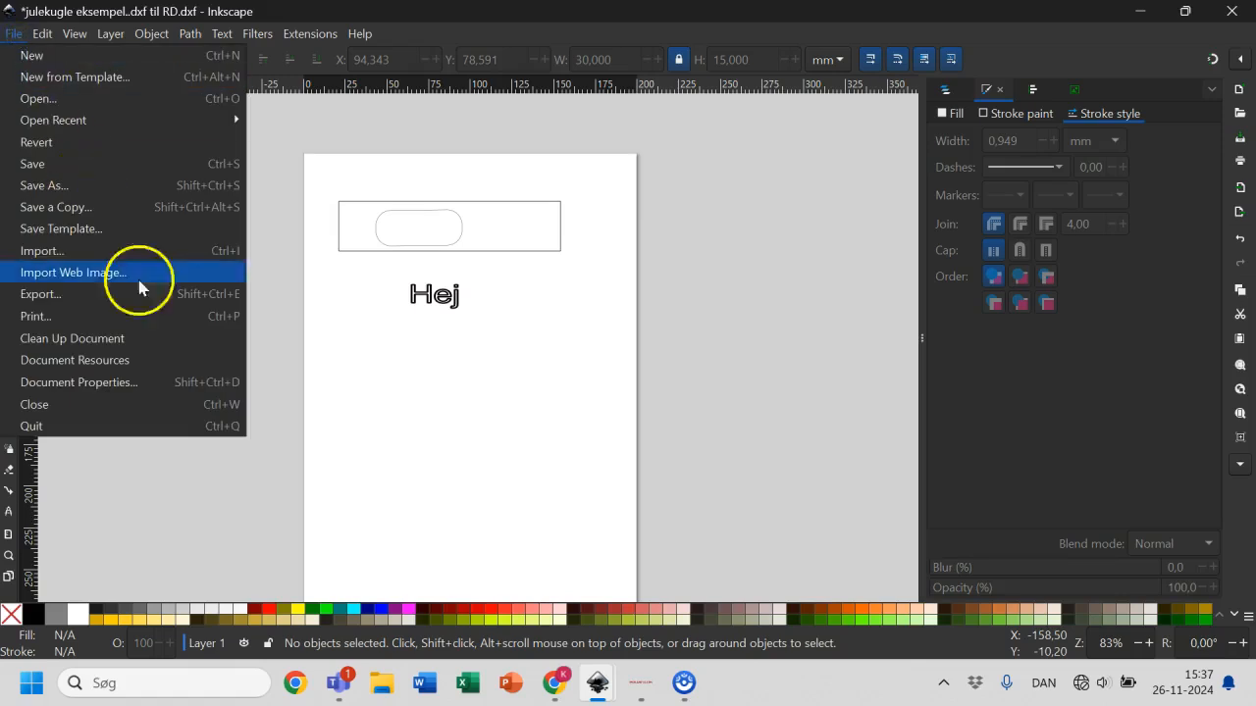
pyautogui.click(111, 386)
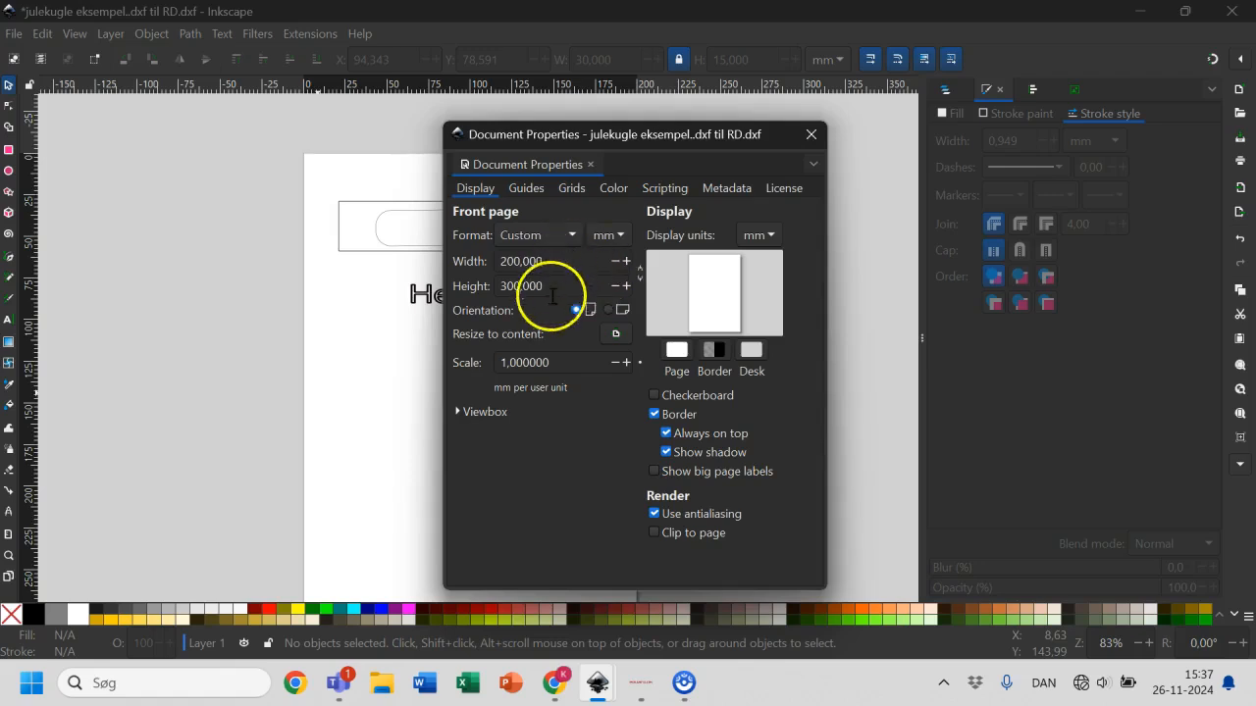
pyautogui.moveTo(571, 264); pyautogui.dragTo(479, 275)
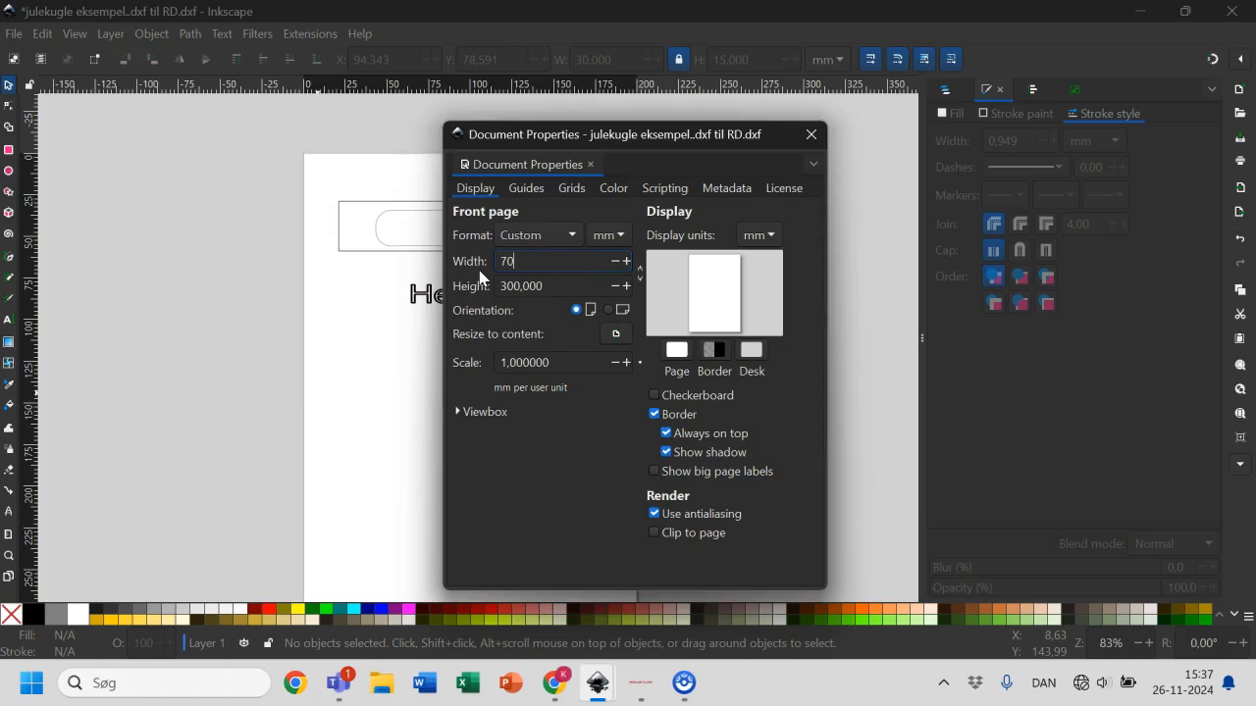
pyautogui.click(500, 286)
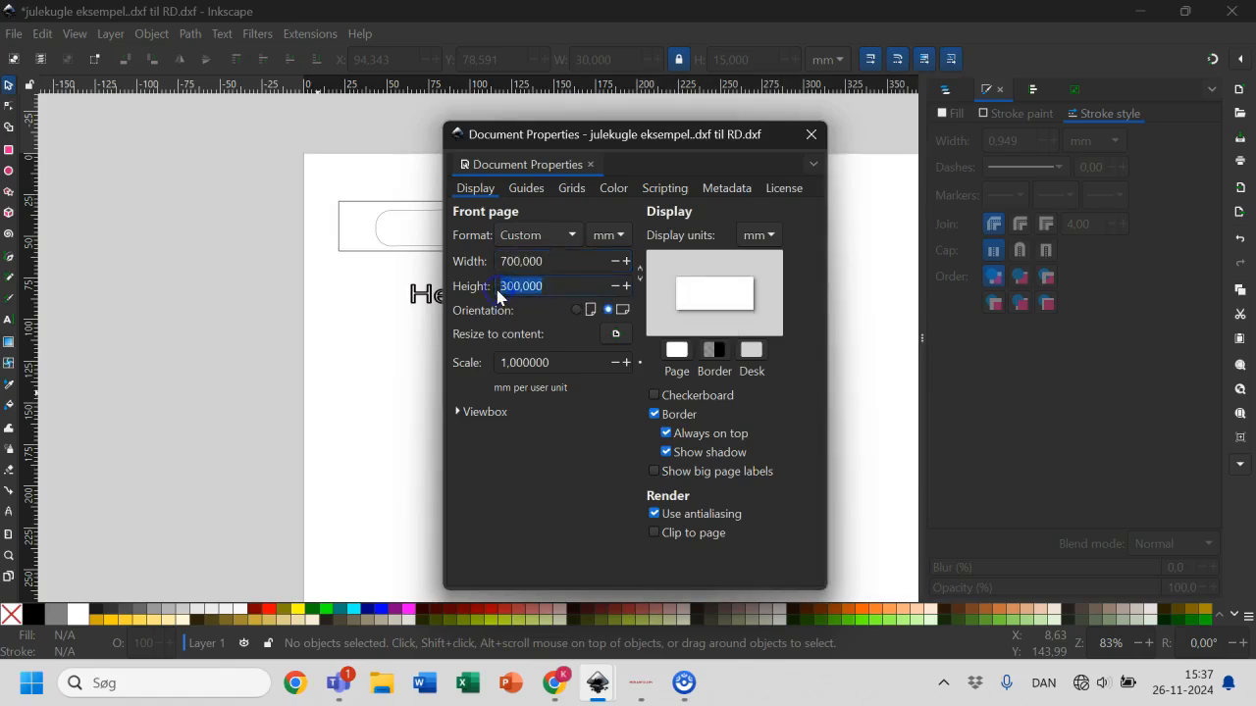
pyautogui.write('500')
pyautogui.press('Return')
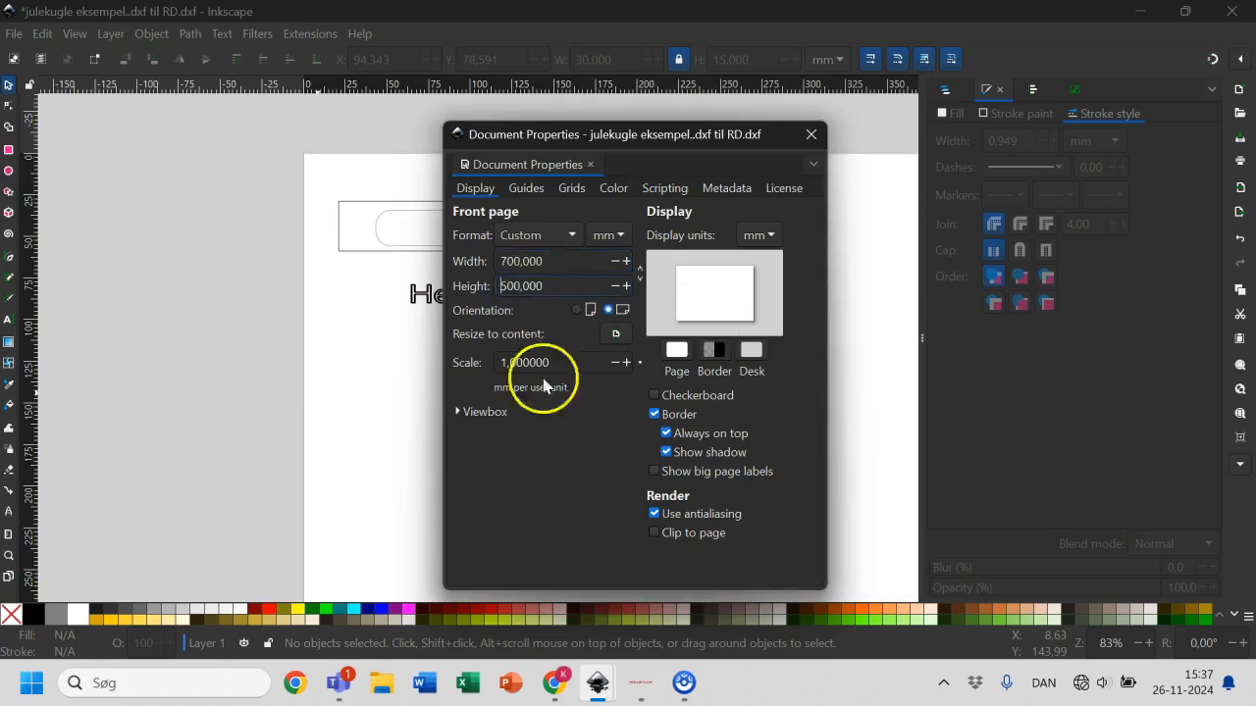
pyautogui.click(812, 138)
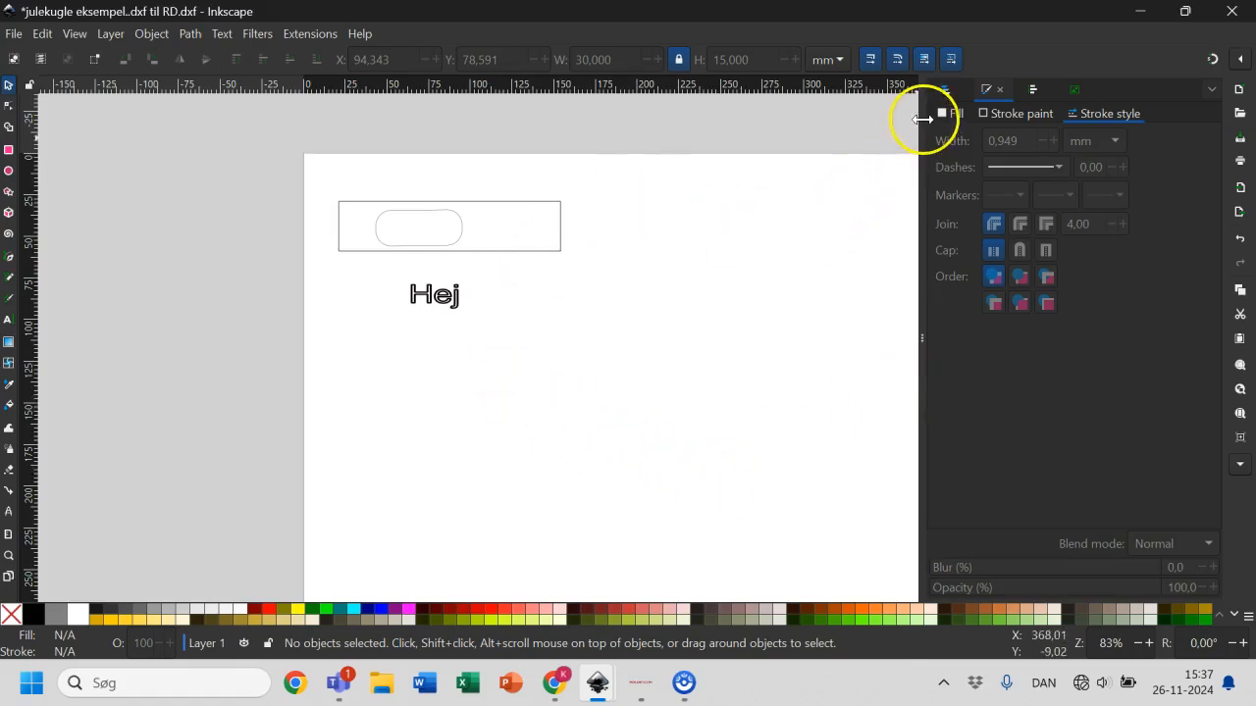
# - Move the "Hej" text back inside the rounded rectangle
pyautogui.moveTo(447, 300); pyautogui.dragTo(436, 233)
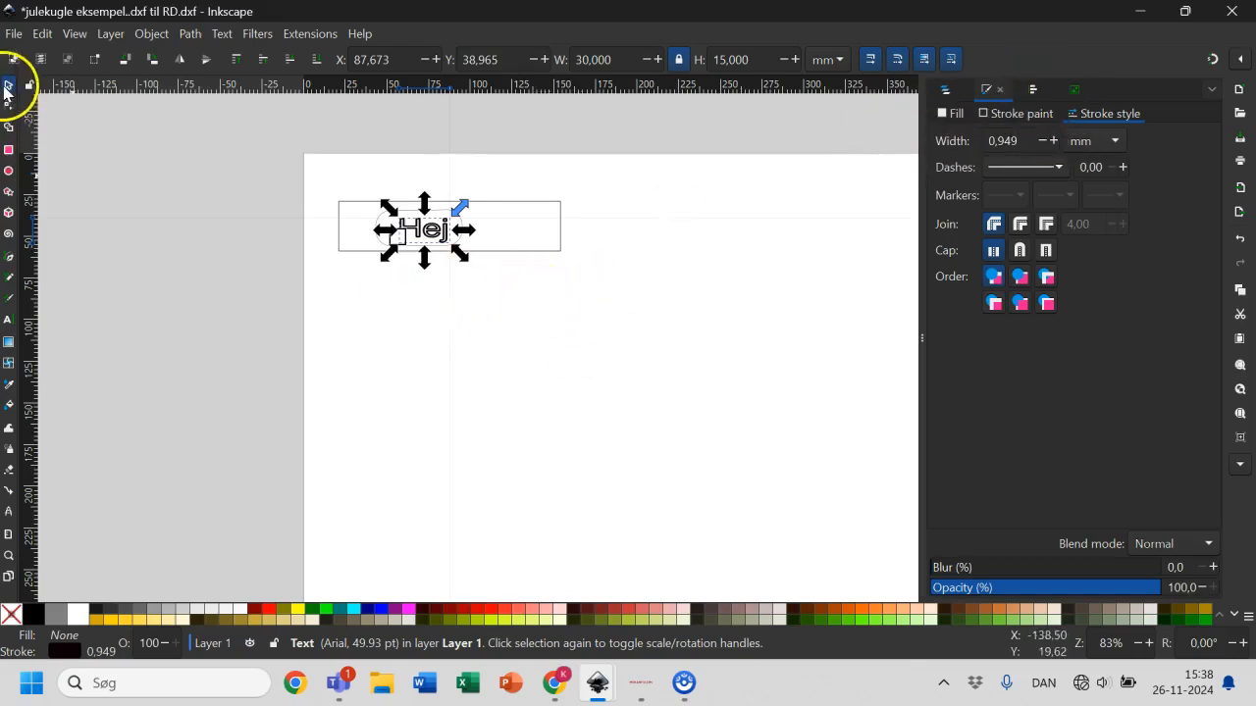
pyautogui.click(472, 364)
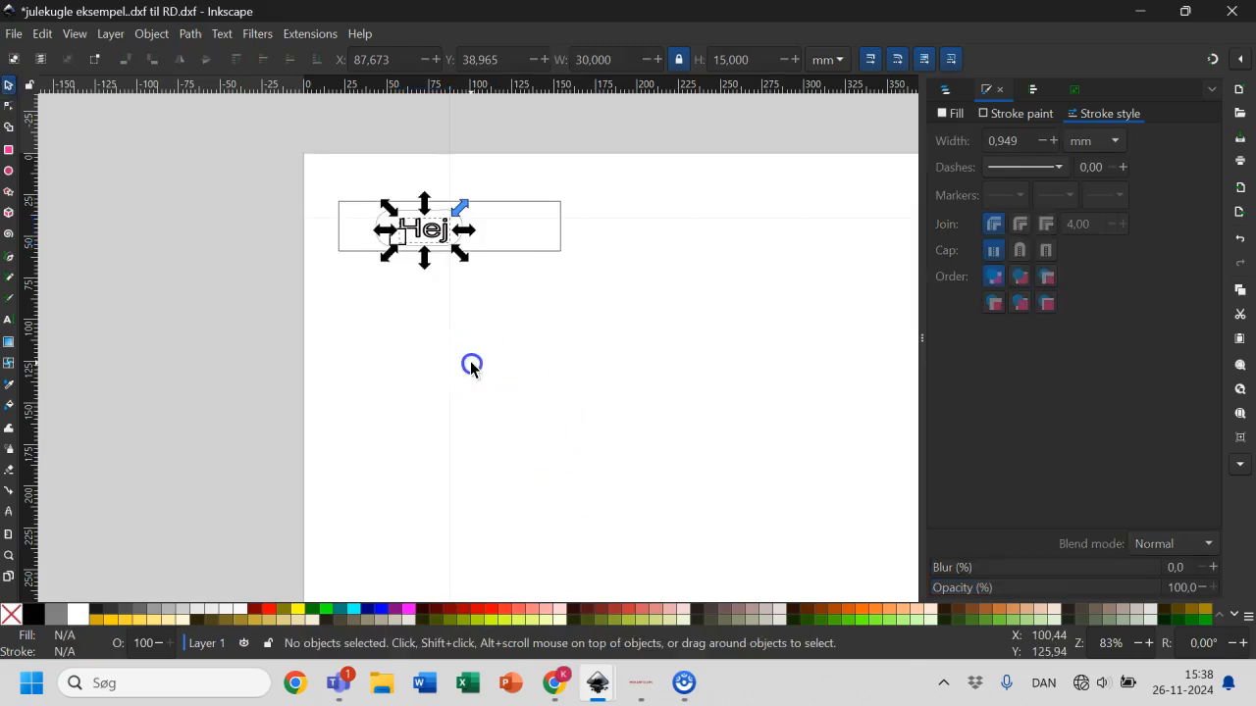
# - Centre the rounded rectangle horizontally within the outer rectangle, aligning relative to the biggest object
pyautogui.click(422, 251)
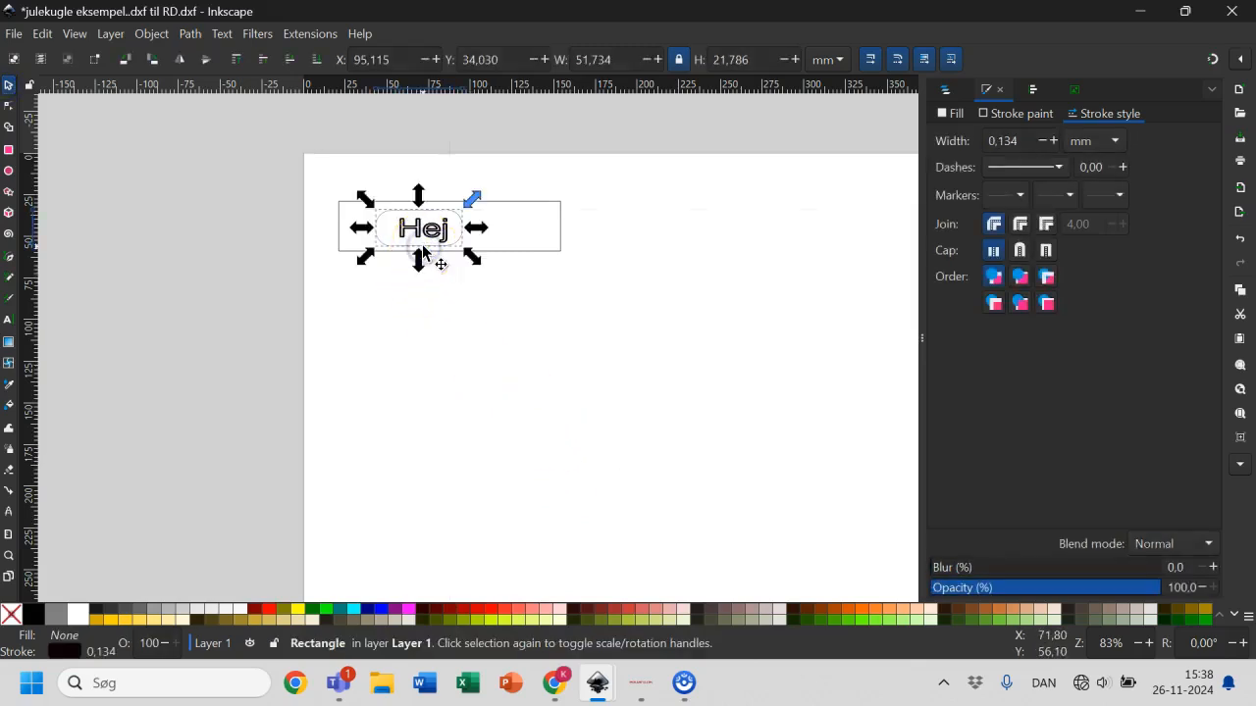
pyautogui.keyDown('shift'); pyautogui.click(521, 251); pyautogui.keyUp('shift')
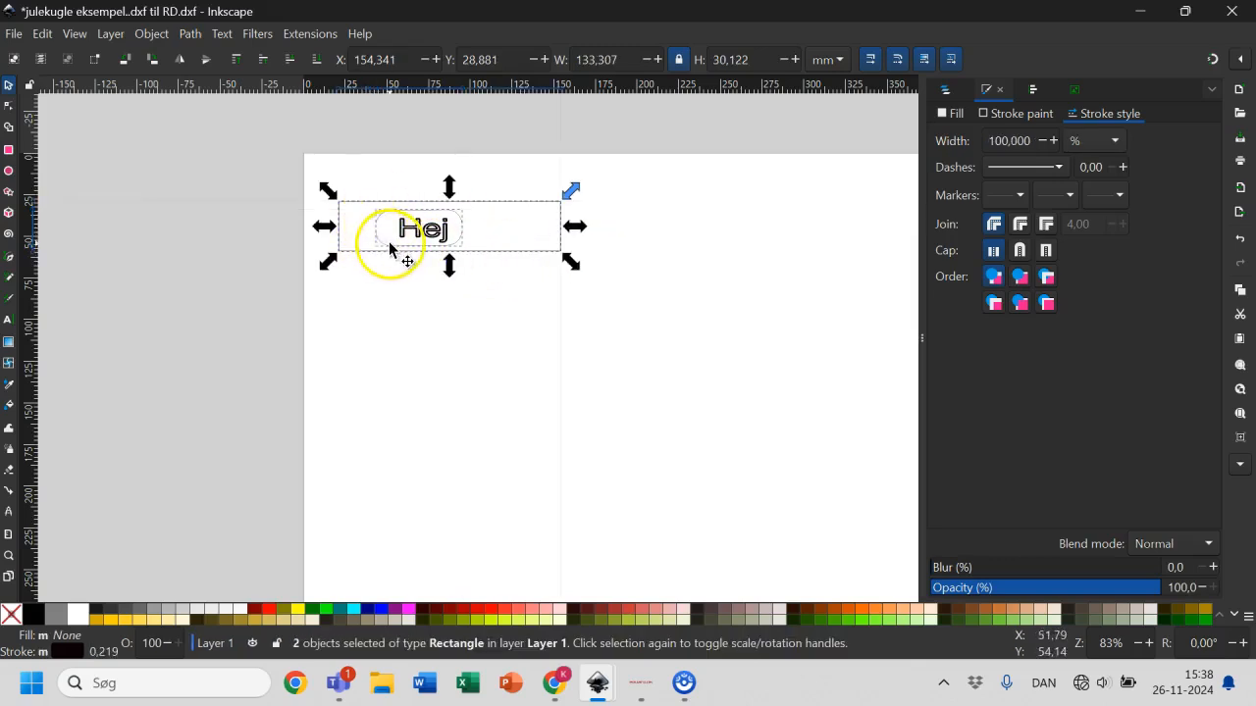
pyautogui.click(1038, 93)
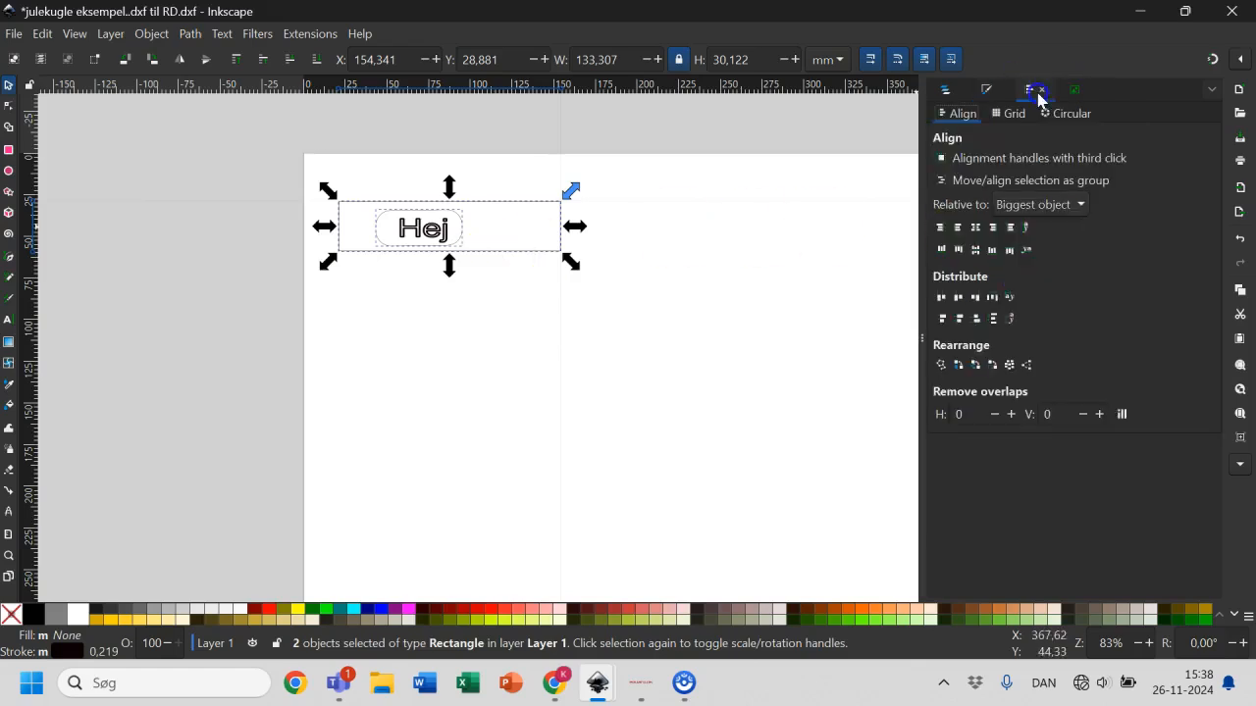
pyautogui.click(152, 35)
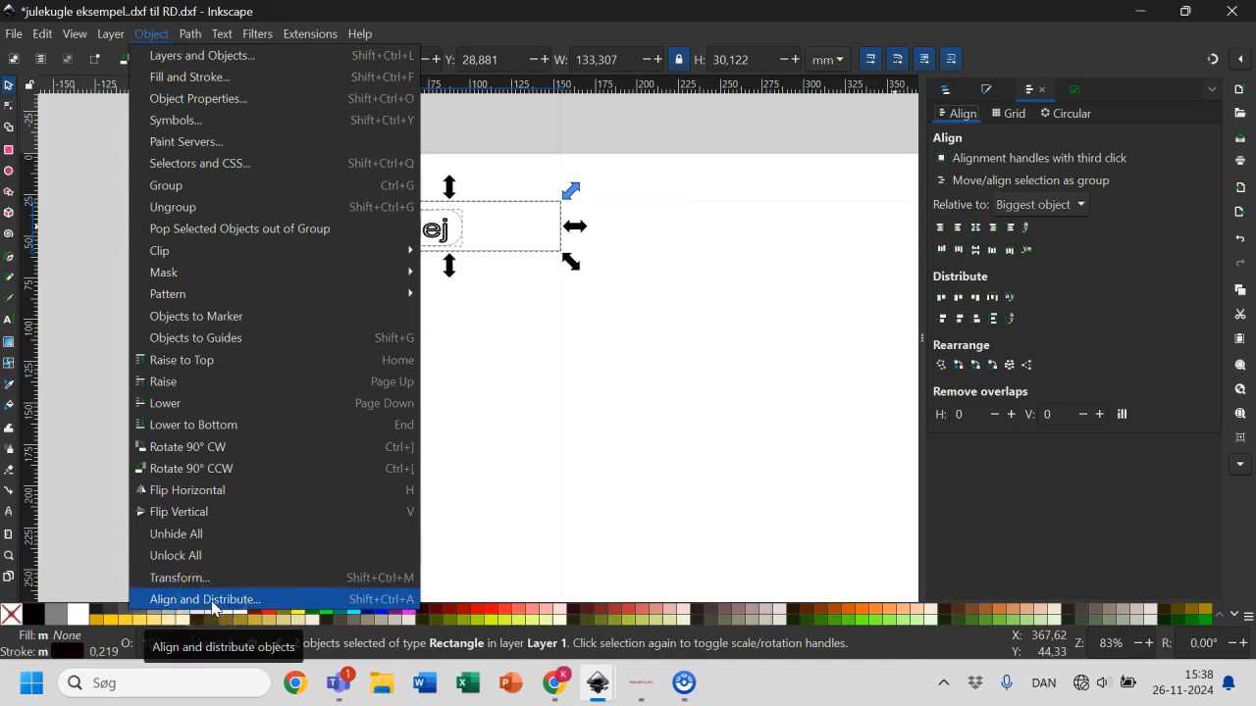
pyautogui.click(850, 225)
pyautogui.click(976, 227)
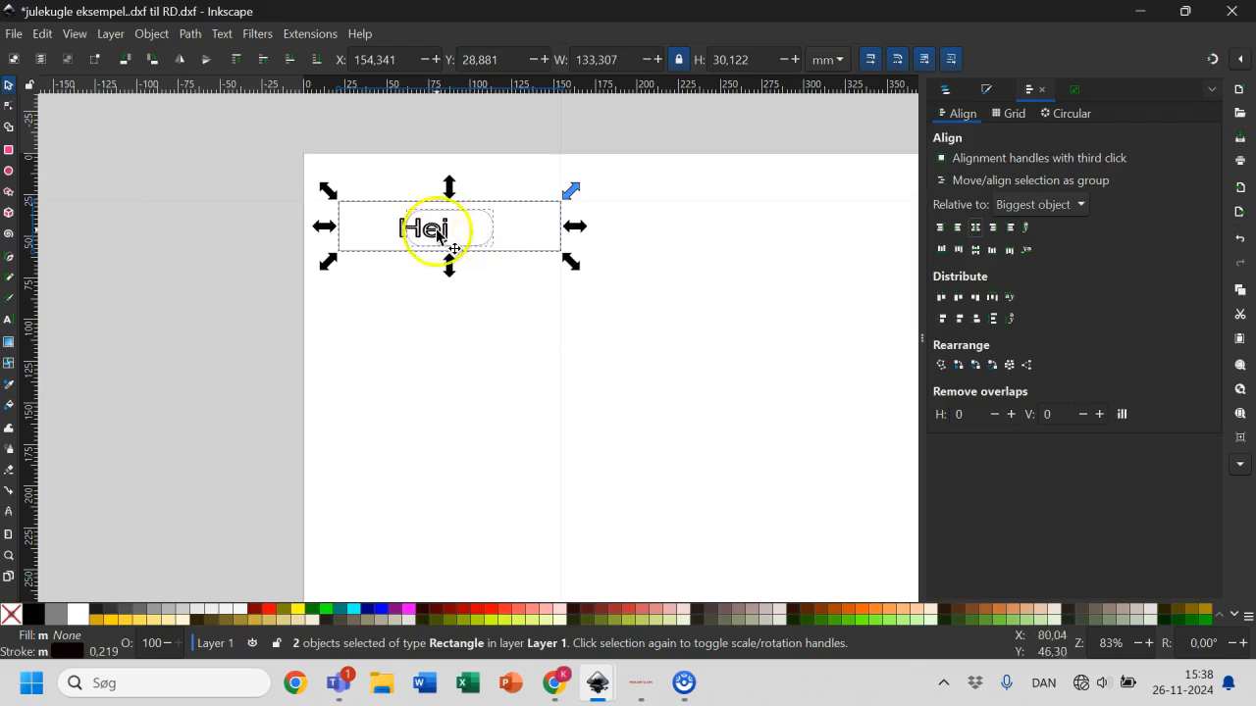
pyautogui.click(476, 306)
# - Centre the "Hej" text horizontally and vertically on the rounded rectangle, relative to the biggest object
pyautogui.click(435, 240)
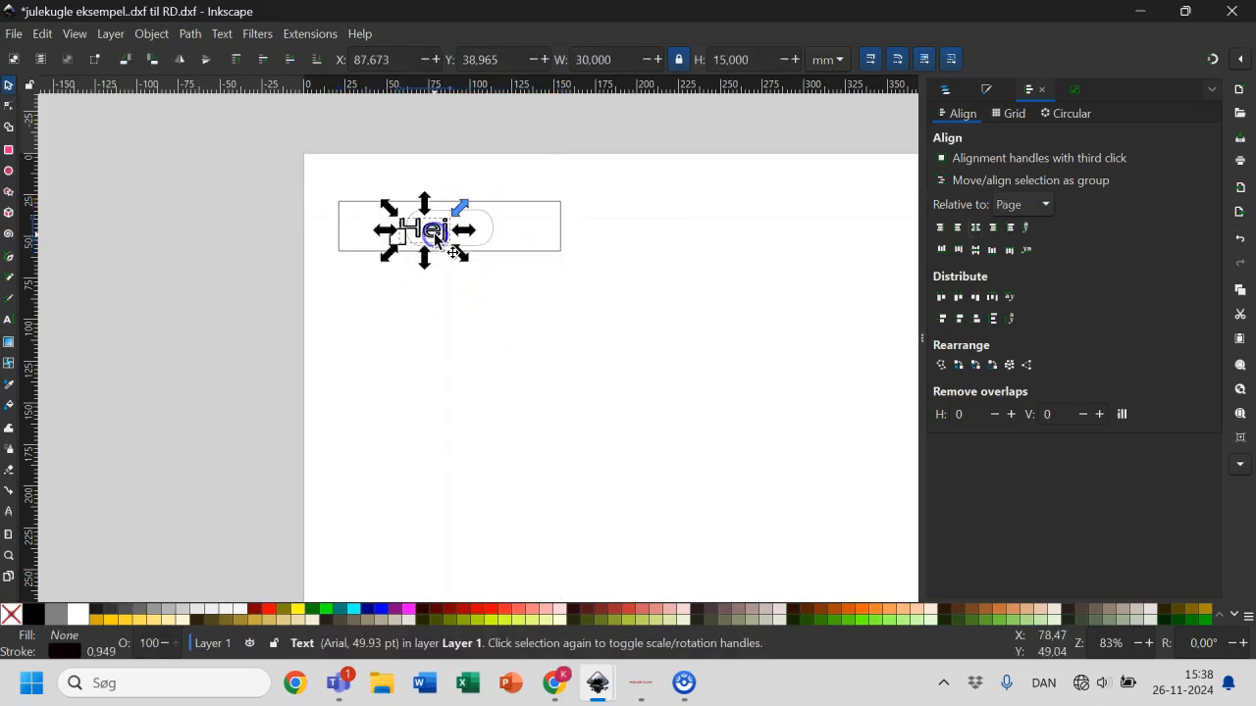
pyautogui.keyDown('shift'); pyautogui.click(488, 245); pyautogui.keyUp('shift')
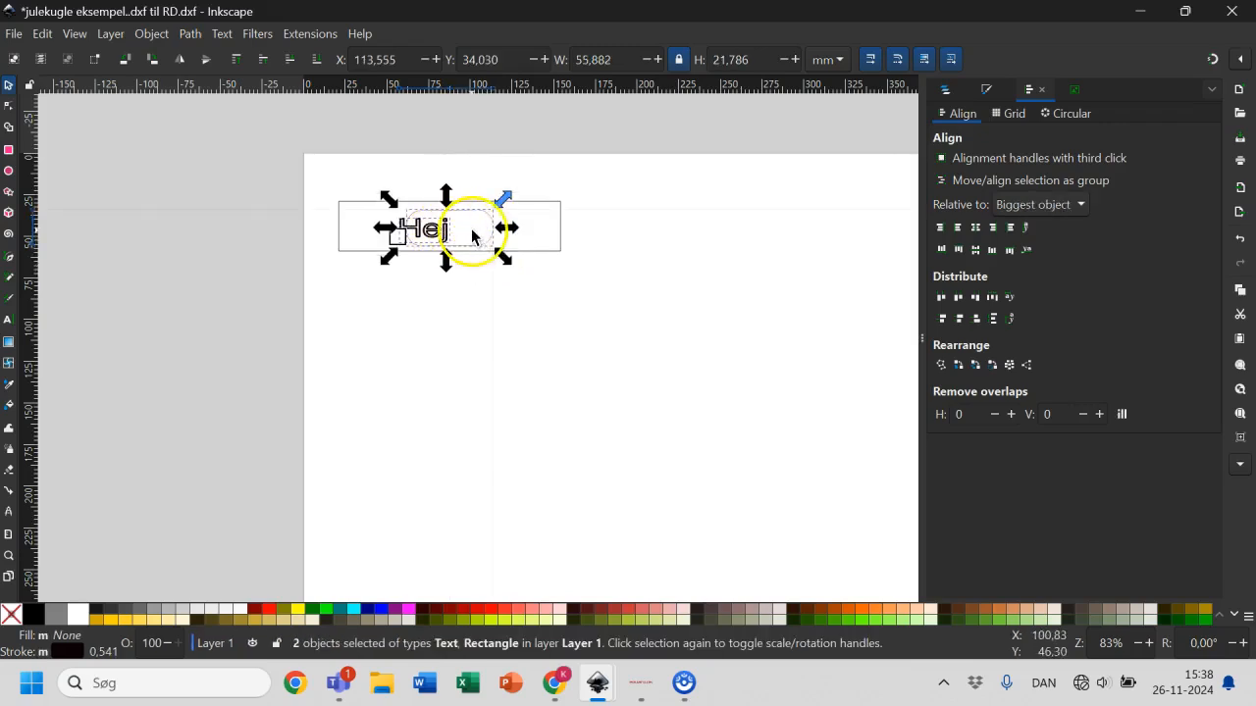
pyautogui.click(976, 229)
pyautogui.click(975, 250)
pyautogui.click(701, 396)
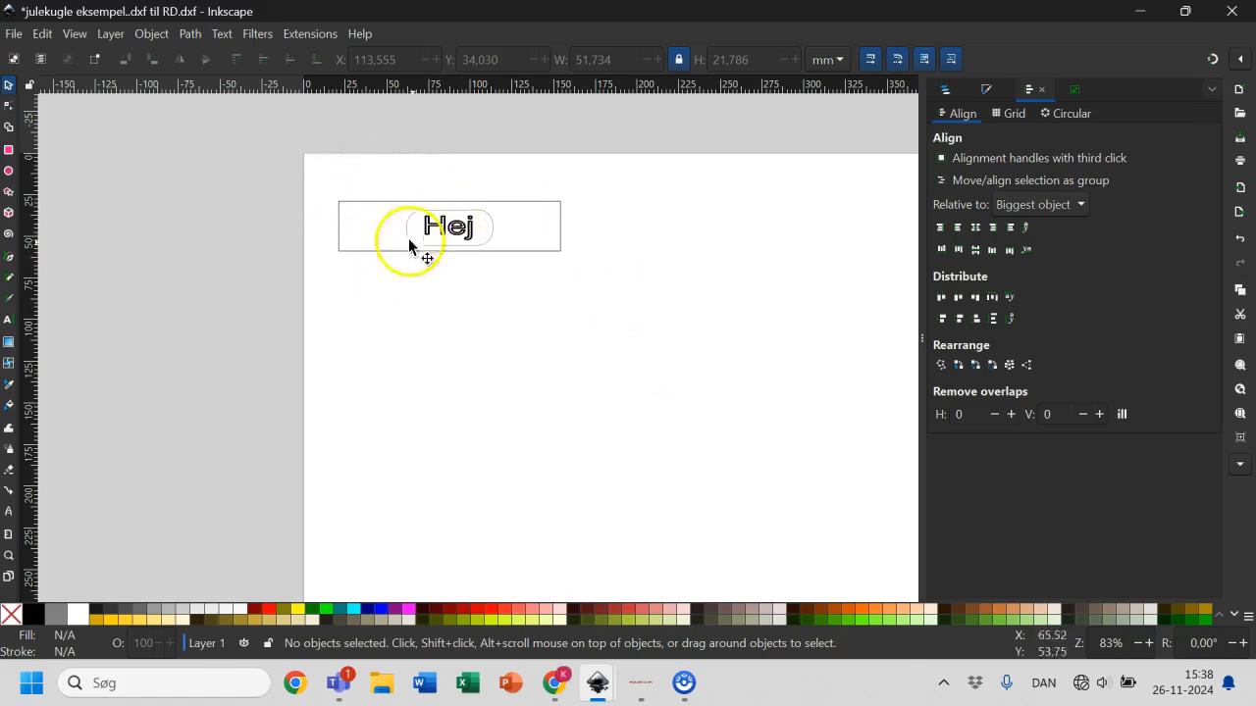
# - Group both rectangles with the "Hej" text and move the group closer to the page's upper edge
pyautogui.moveTo(616, 175); pyautogui.dragTo(316, 310)
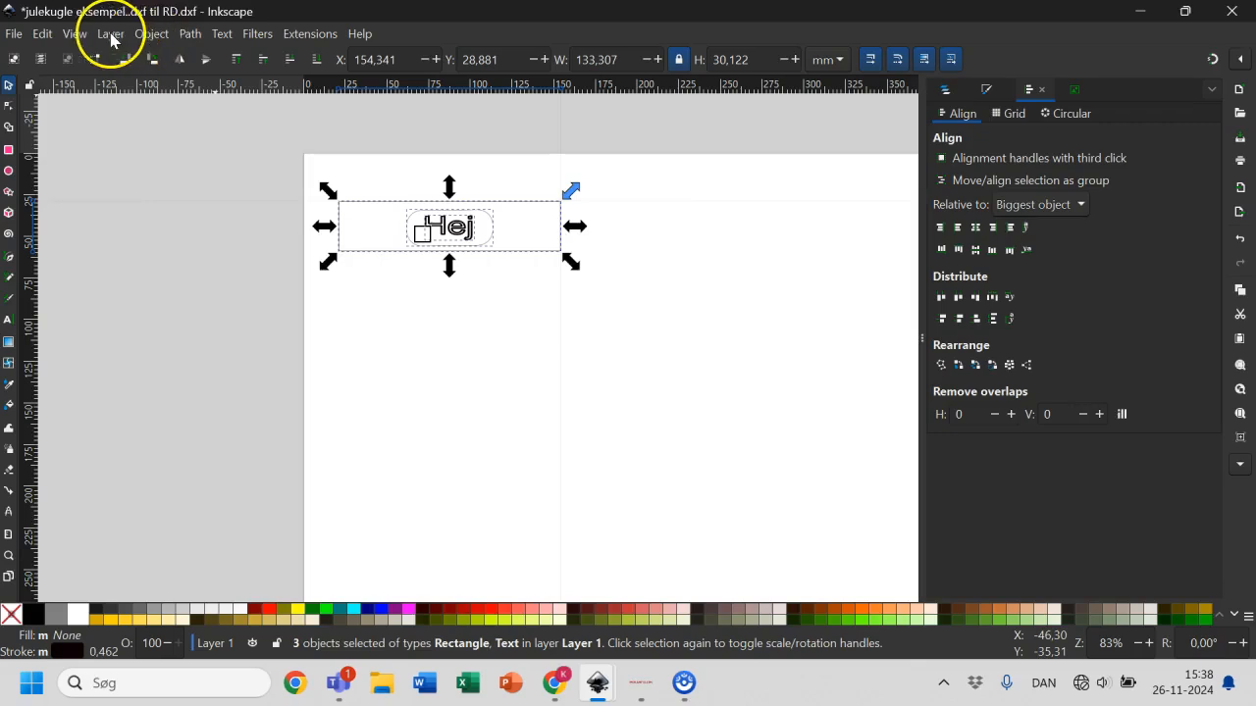
pyautogui.click(154, 37)
pyautogui.click(173, 185)
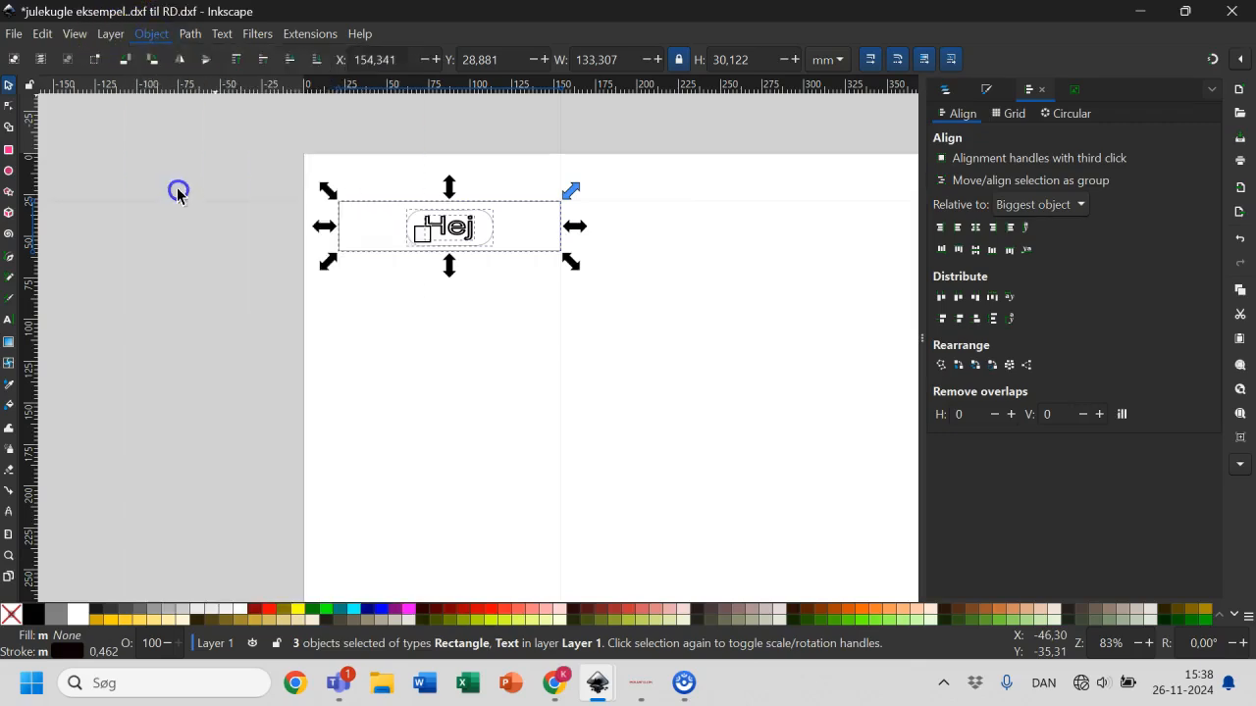
pyautogui.click(569, 337)
pyautogui.moveTo(488, 257); pyautogui.dragTo(481, 213)
pyautogui.click(514, 228)
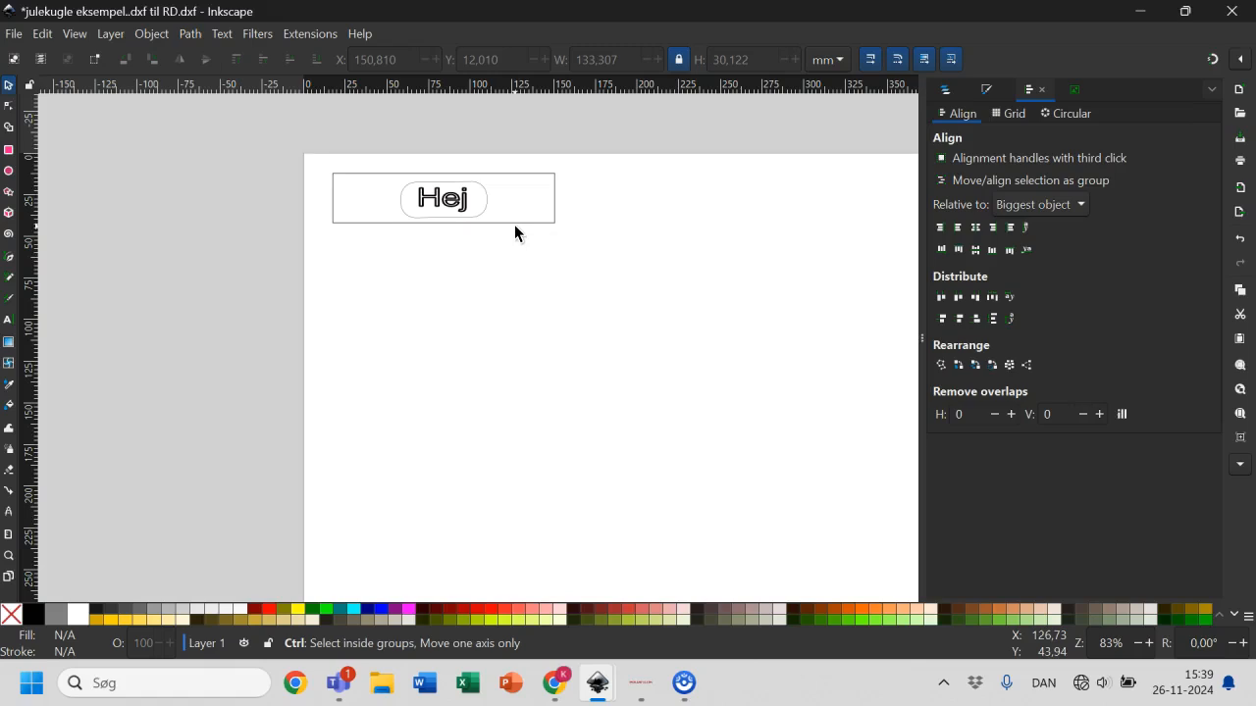
# - Duplicate the grouped "Hej" sign twice and stack the copies directly below the original
pyautogui.click(514, 227)
pyautogui.hotkey('ctrl', 'd')
pyautogui.moveTo(517, 233); pyautogui.dragTo(475, 309)
pyautogui.hotkey('ctrl', 'd')
pyautogui.click(642, 337)
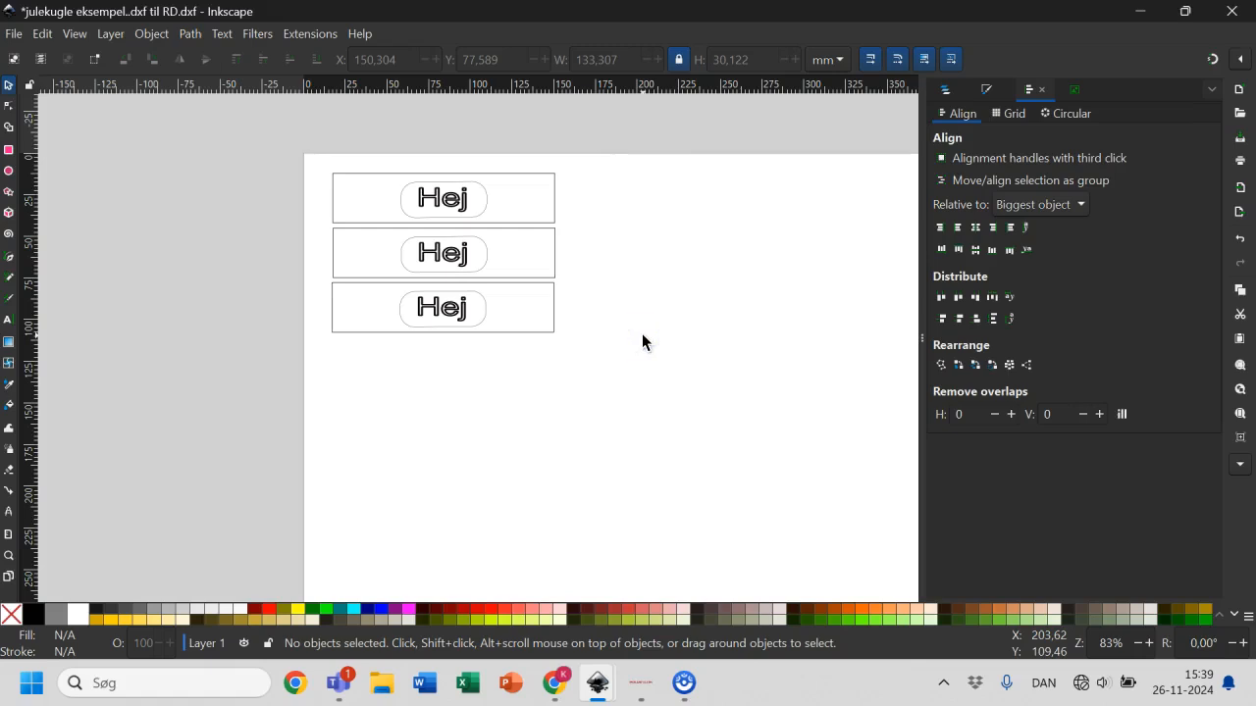